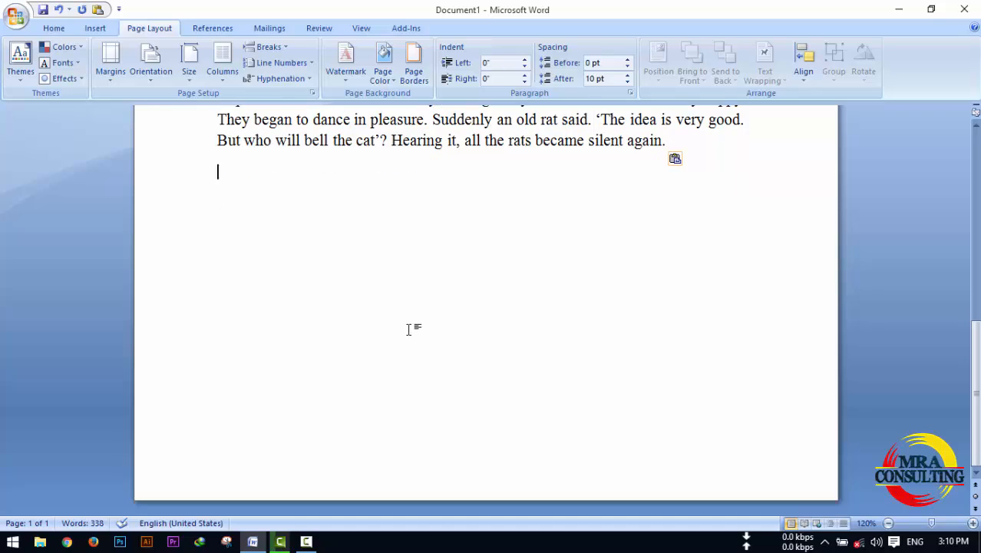
Paste a third copy of the rat story paragraph after the existing text, without a page break before it.
key("ctrl+Return")
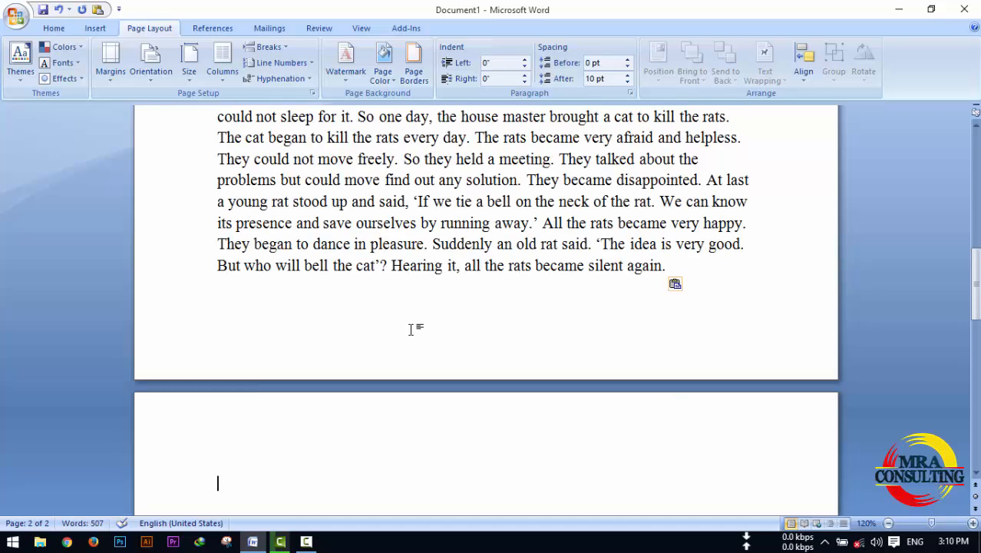
key("BackSpace")
key("ctrl+v")
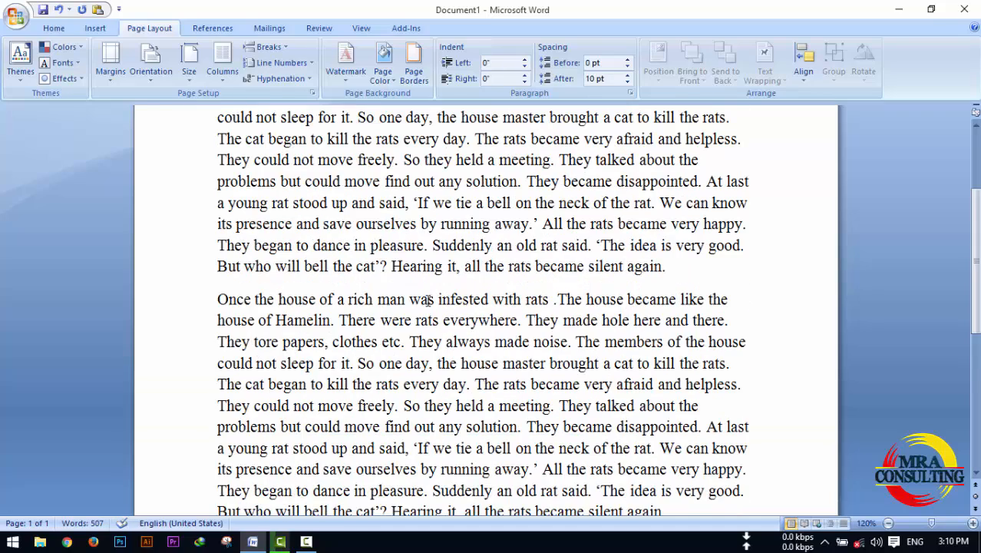
scroll(379, 299, "up", 5)
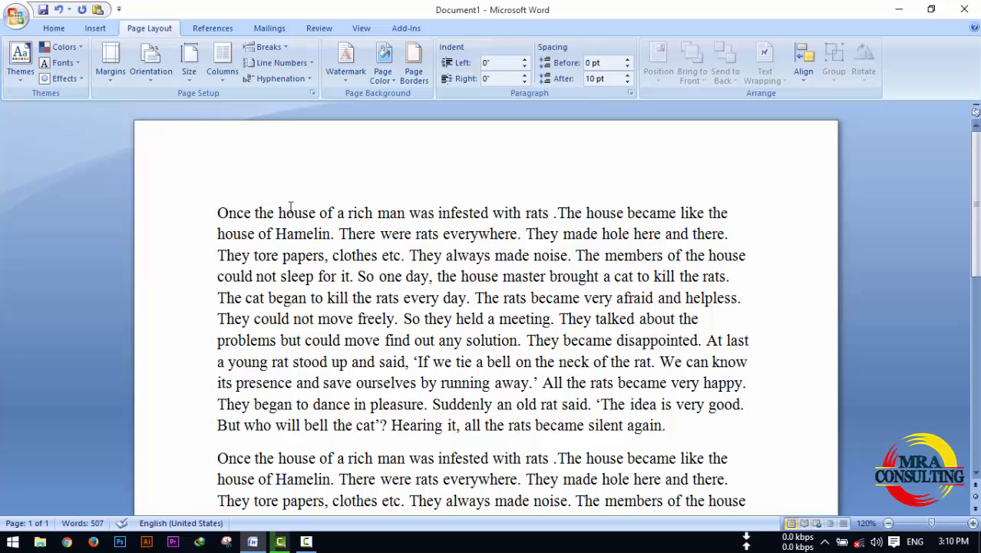
Apply the Narrow margin preset, 0.5" on all sides, to the document.
left_click(108, 77)
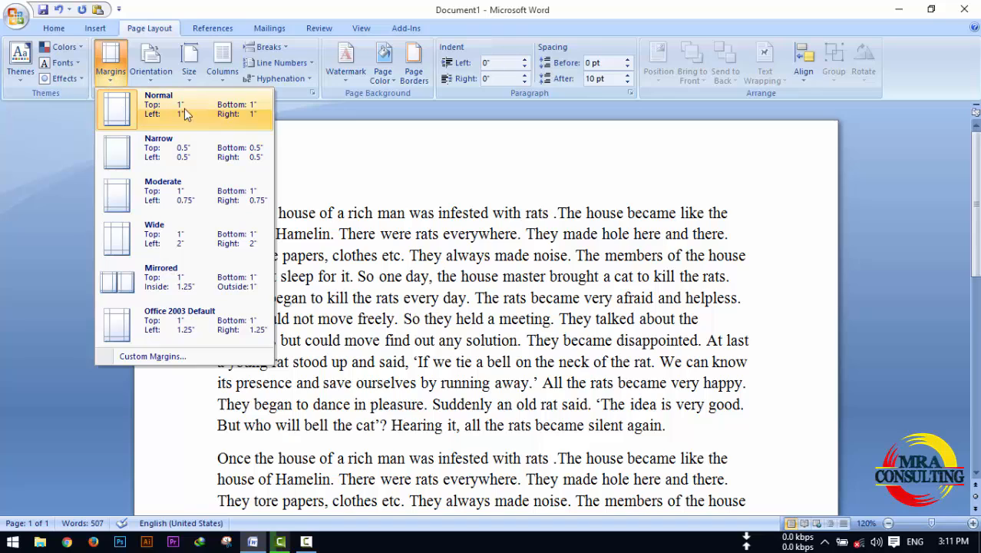
left_click(188, 156)
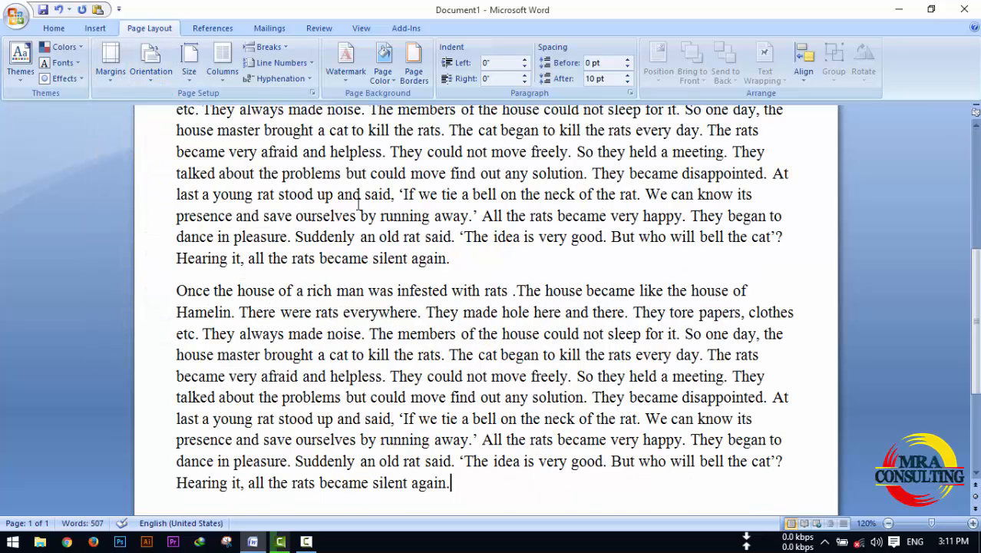
scroll(244, 204, "up", 3)
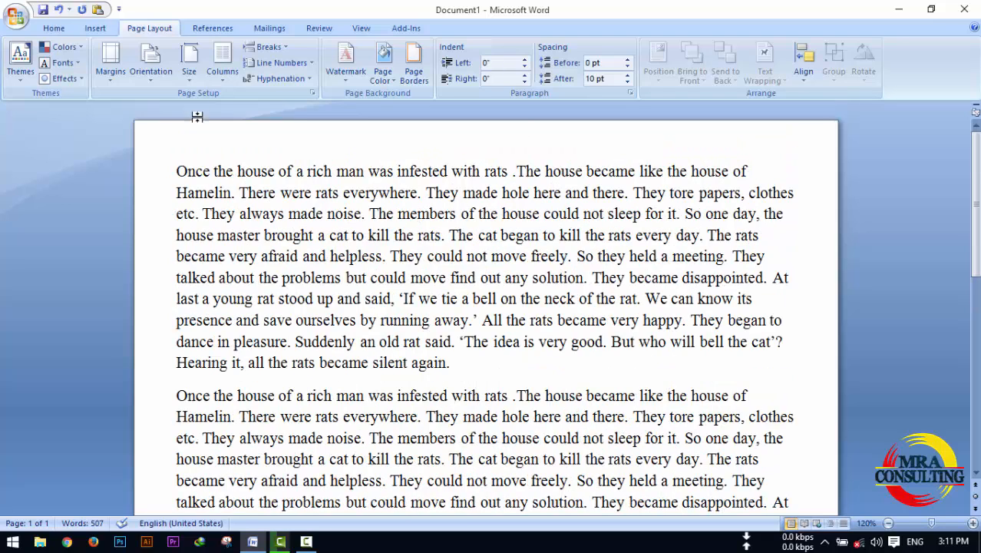
Apply the Moderate margin preset, 1" top and bottom and 0.75" left and right, to the document.
left_click(111, 65)
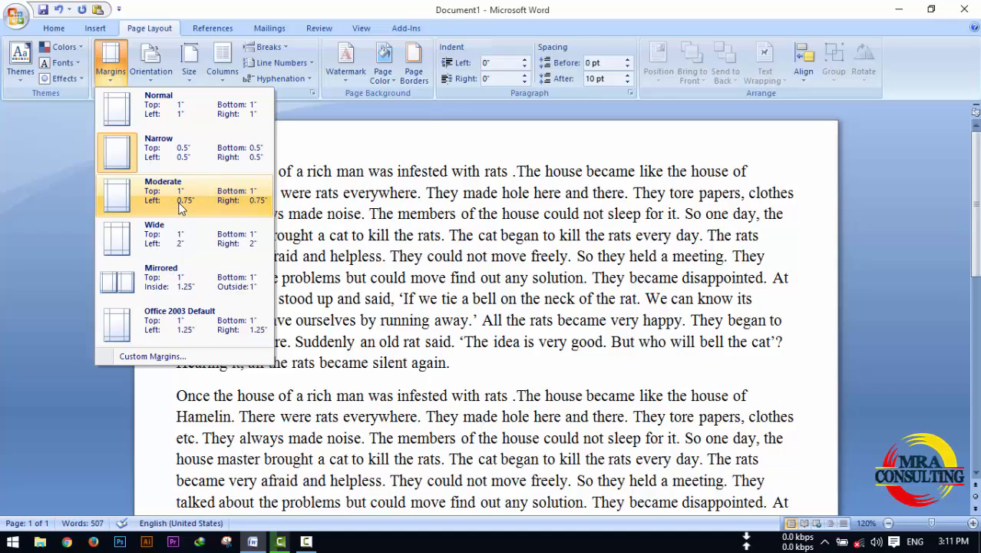
left_click(177, 203)
scroll(386, 233, "up", 2)
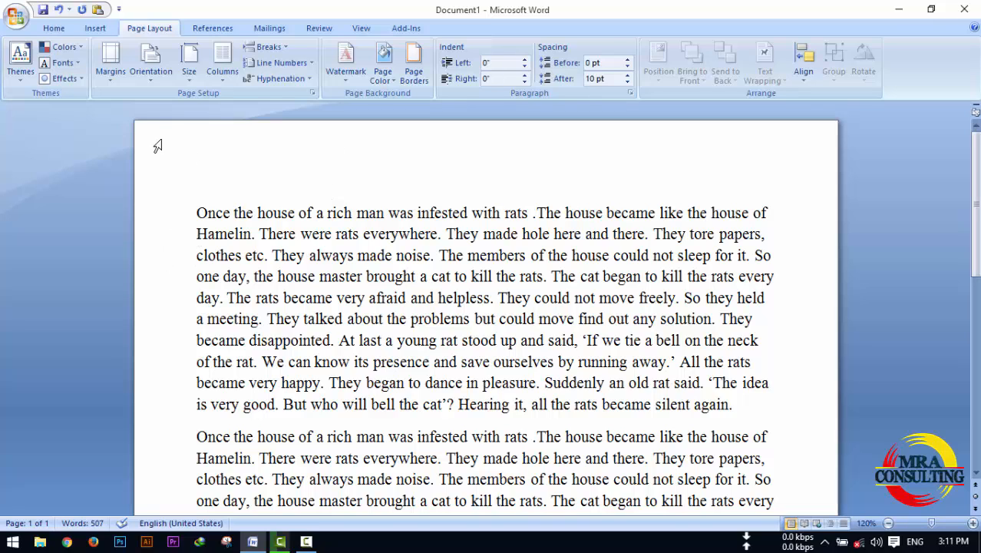
left_click(110, 75)
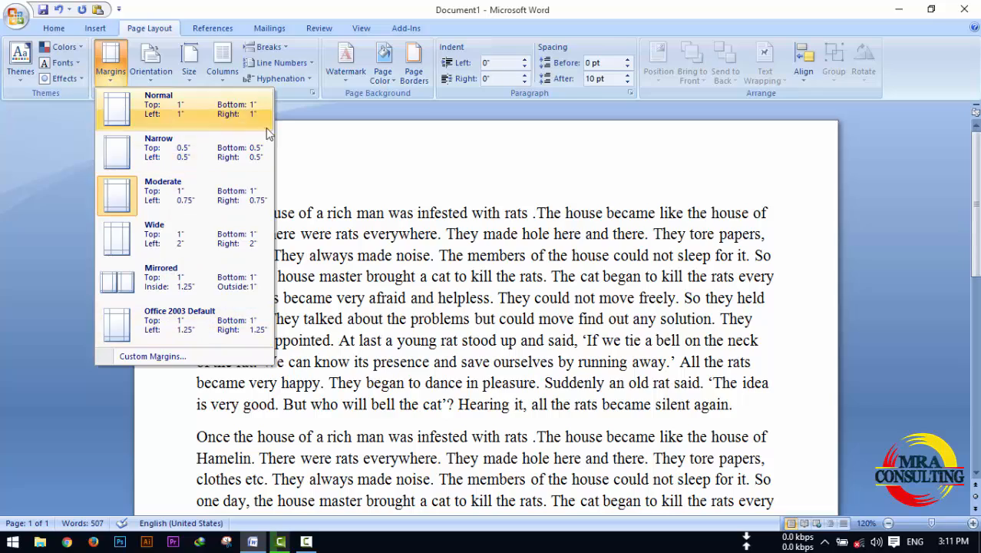
left_click(395, 143)
scroll(470, 331, "down", 3)
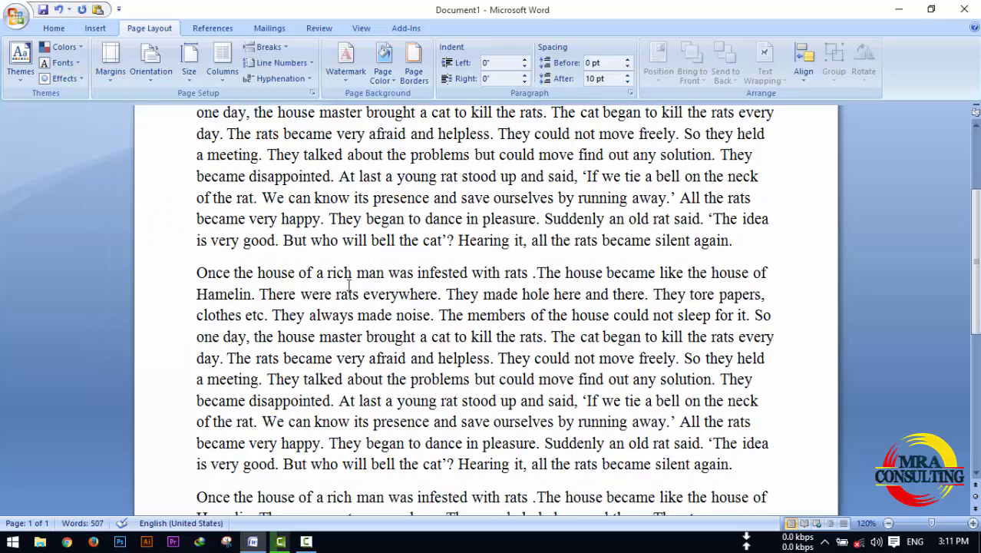
scroll(470, 331, "up", 3)
Try custom margins of 2" top and bottom and 1" left and right on the whole document, and undo the change.
left_click(110, 68)
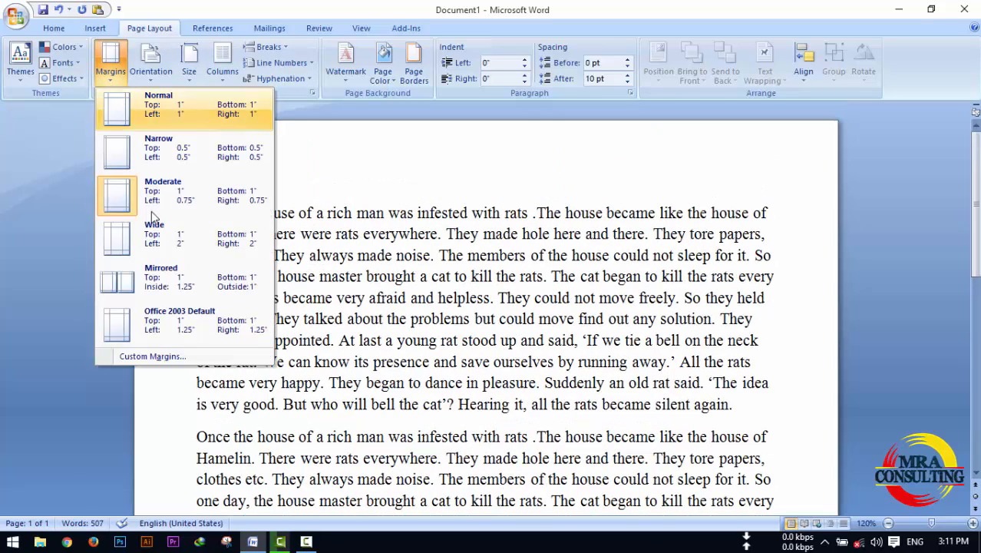
left_click(159, 355)
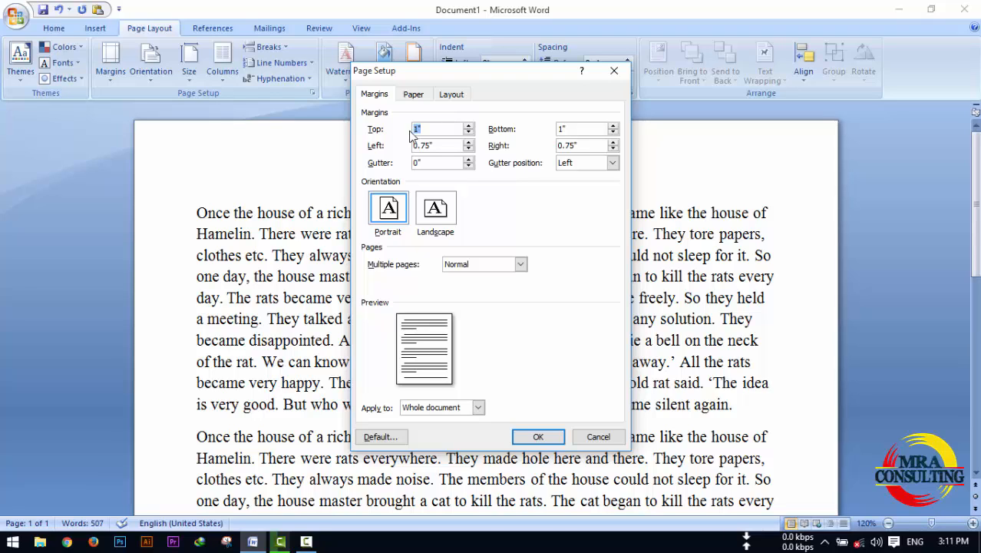
type("2")
key("Tab")
type("2")
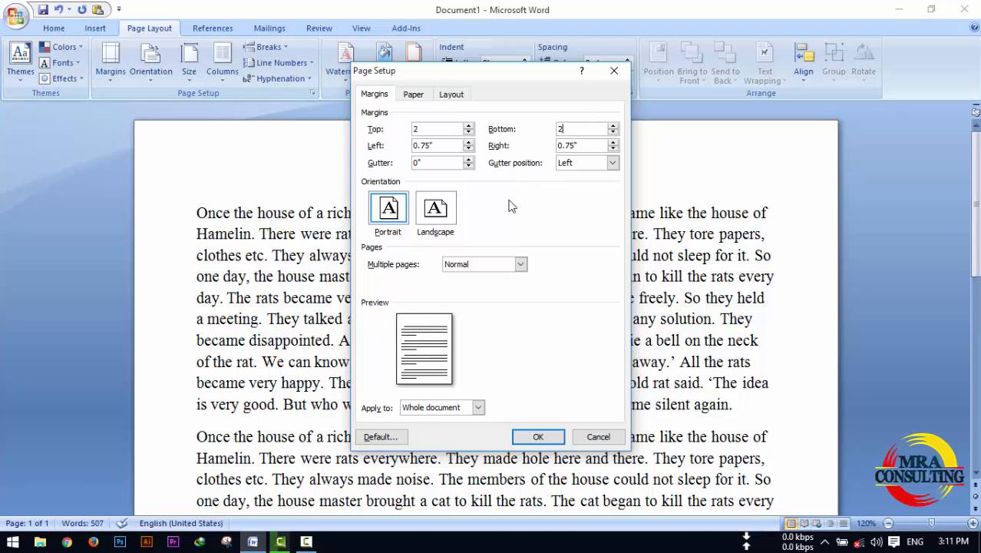
left_click_drag(438, 148, 399, 148)
type("1")
key("Tab")
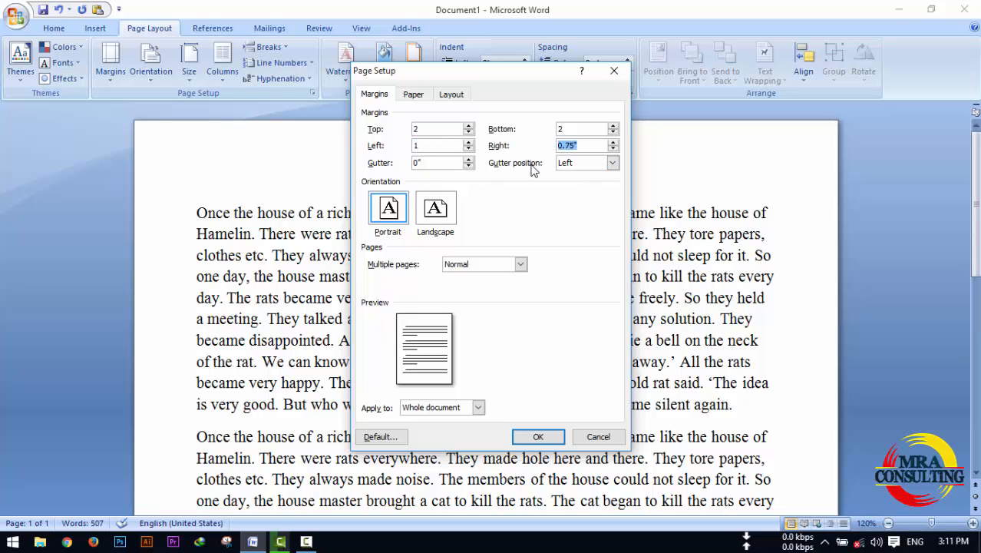
type("1")
left_click(538, 436)
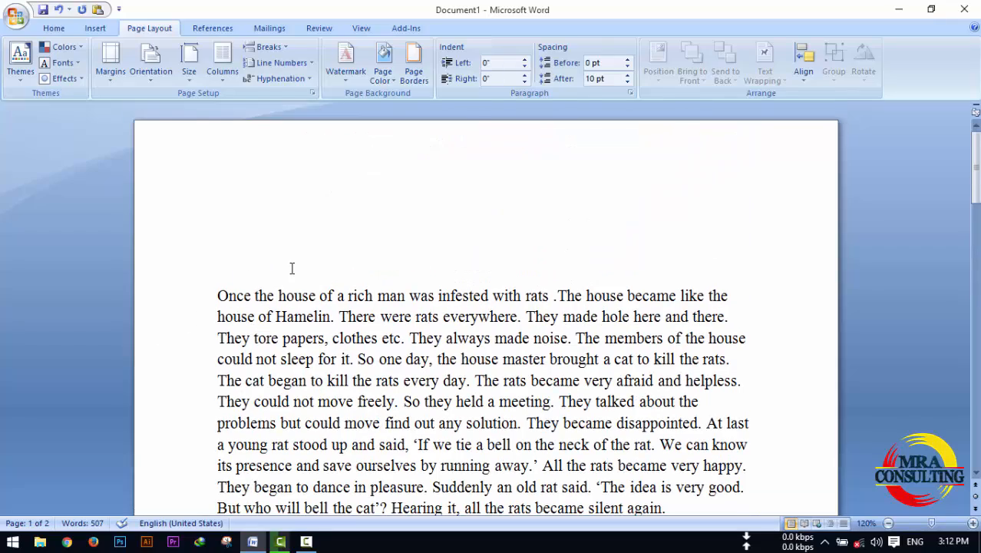
key("ctrl+z")
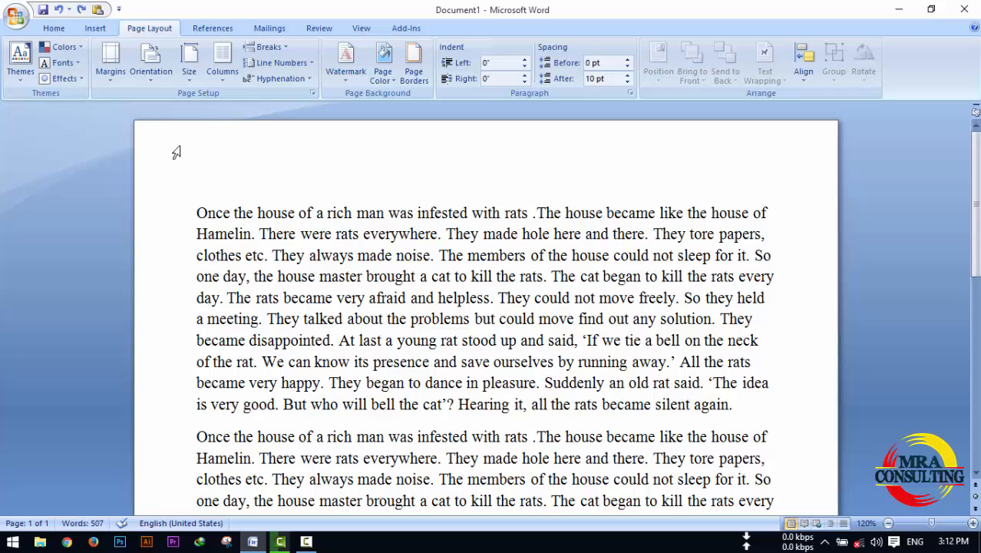
left_click(110, 62)
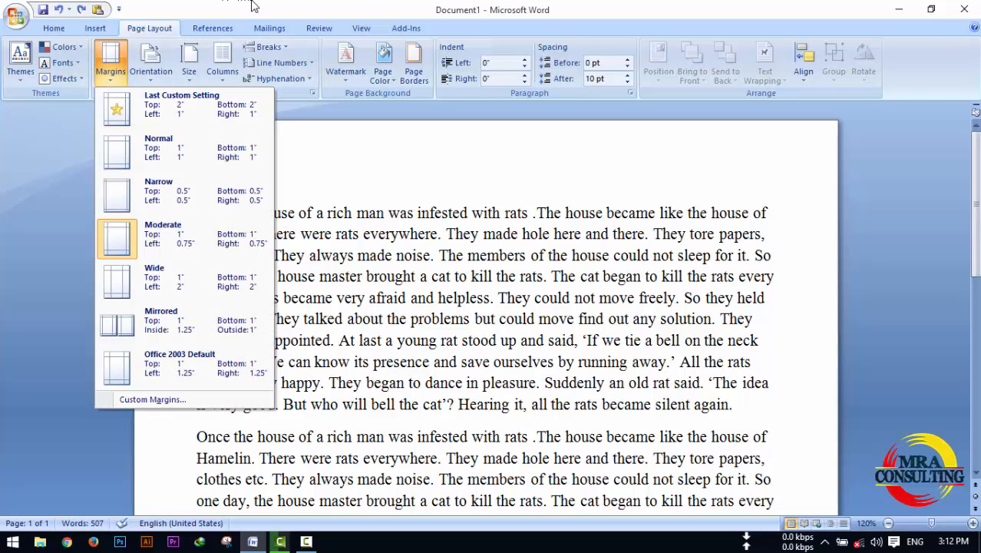
key("Down")
key("Down")
key("Down")
key("Down")
key("Down")
key("Down")
key("Down")
key("Down")
key("Down")
key("Down")
key("Escape")
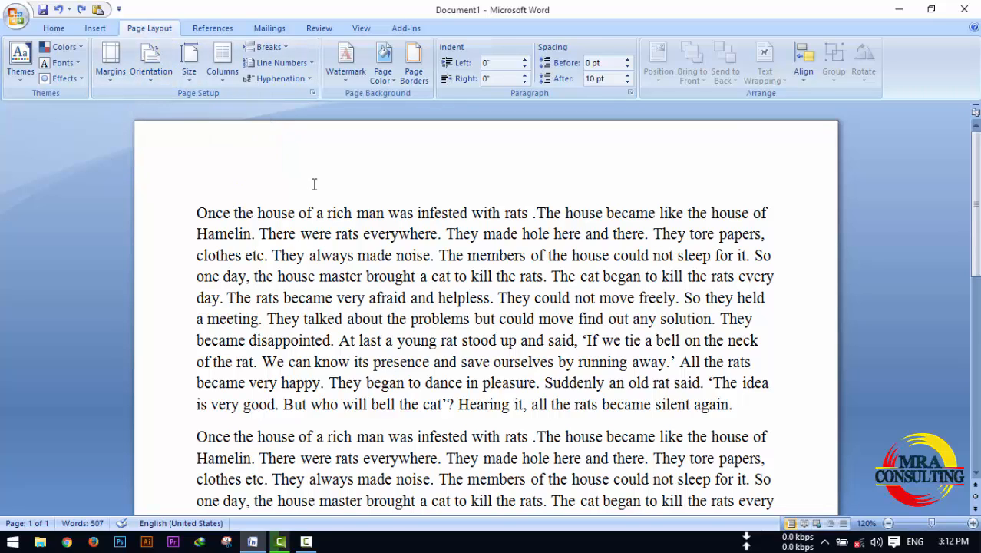
scroll(423, 313, "down", 5)
scroll(434, 321, "up", 5)
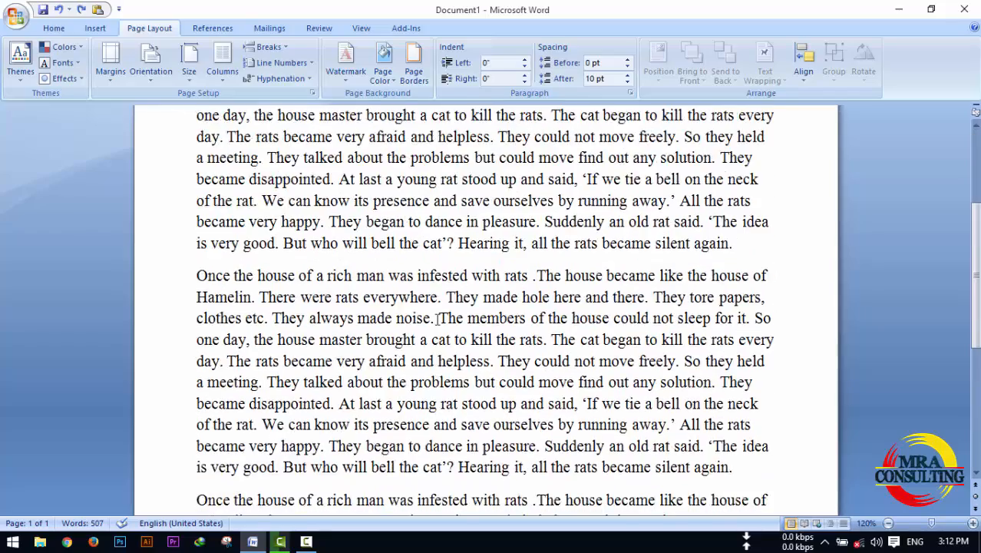
scroll(436, 320, "down", 5)
scroll(433, 318, "up", 5)
scroll(414, 307, "down", 4)
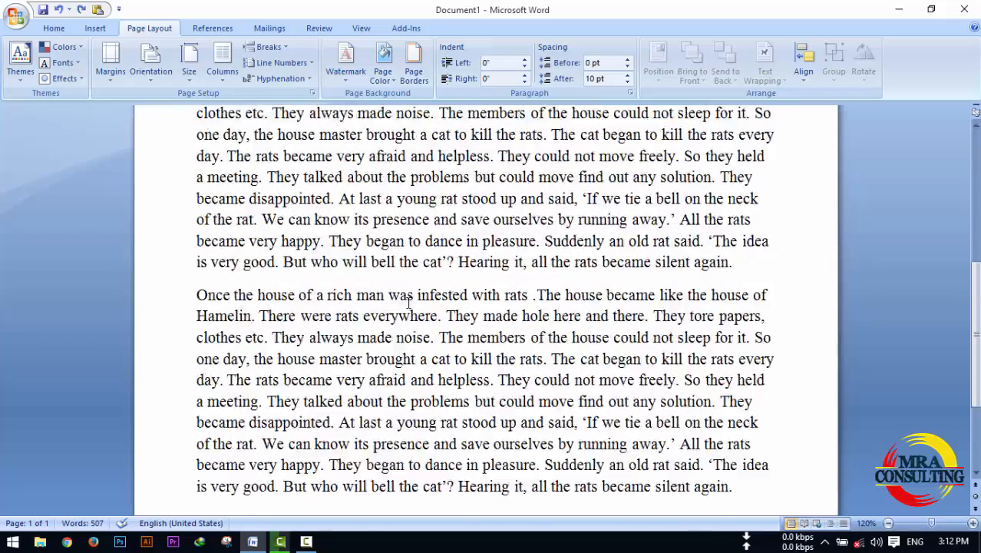
scroll(409, 302, "up", 4)
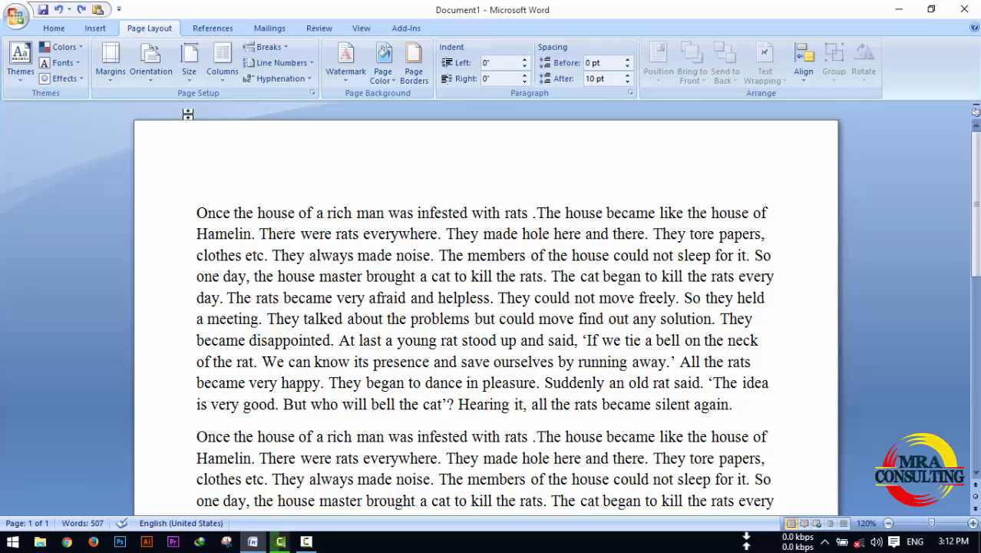
Change the page orientation to Landscape and view the whole page at 50% zoom.
left_click(150, 68)
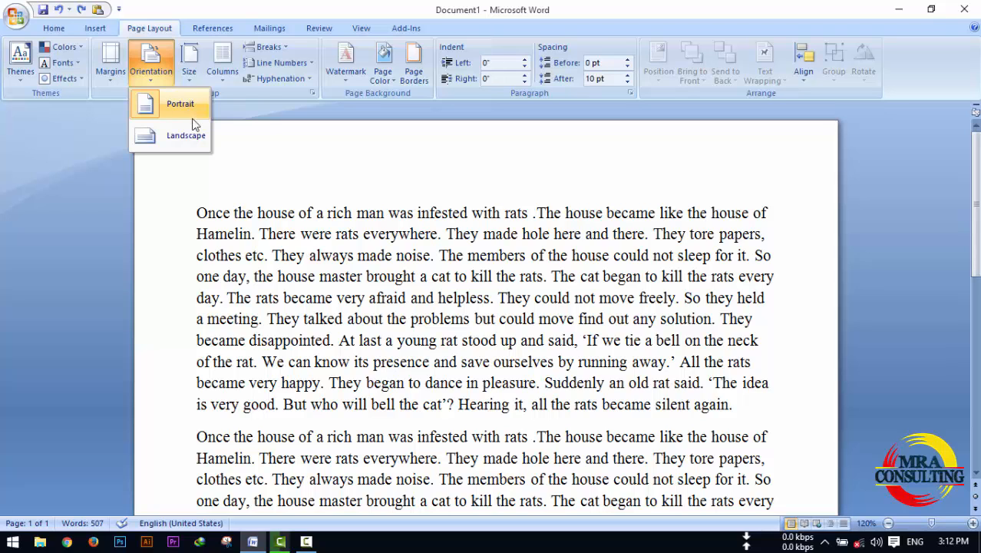
left_click(173, 126)
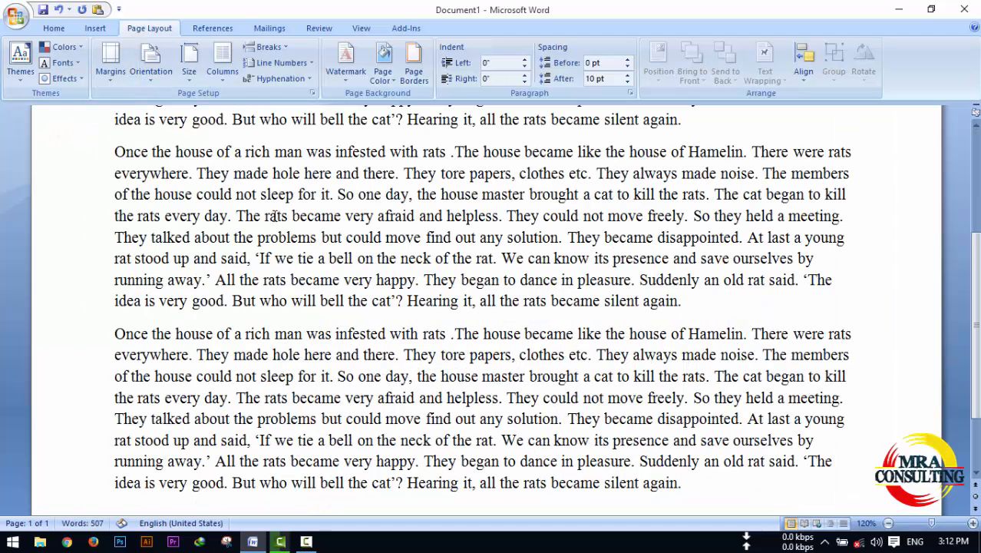
scroll(636, 409, "down", 7)
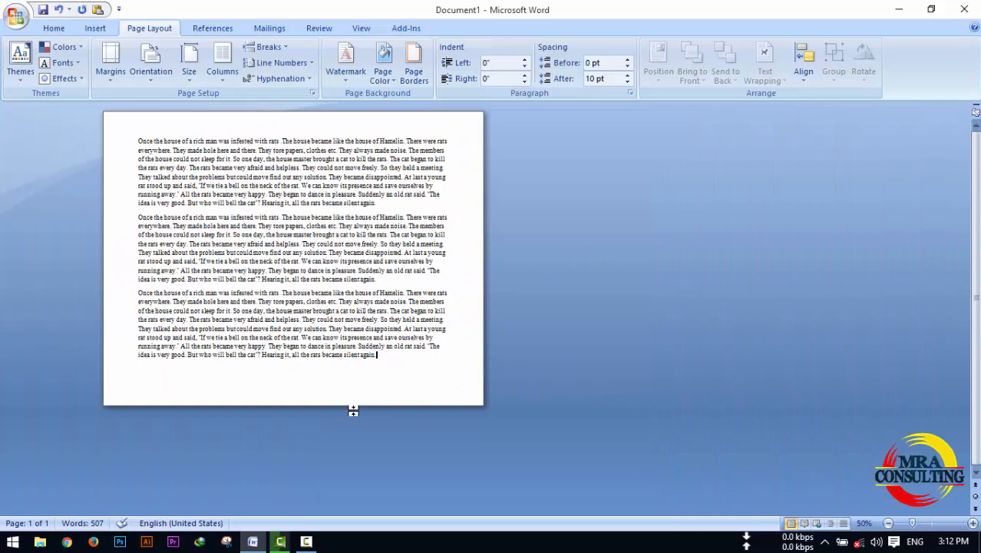
Set the page orientation to Portrait and enlarge the view to 110%.
left_click(158, 72)
left_click(166, 106)
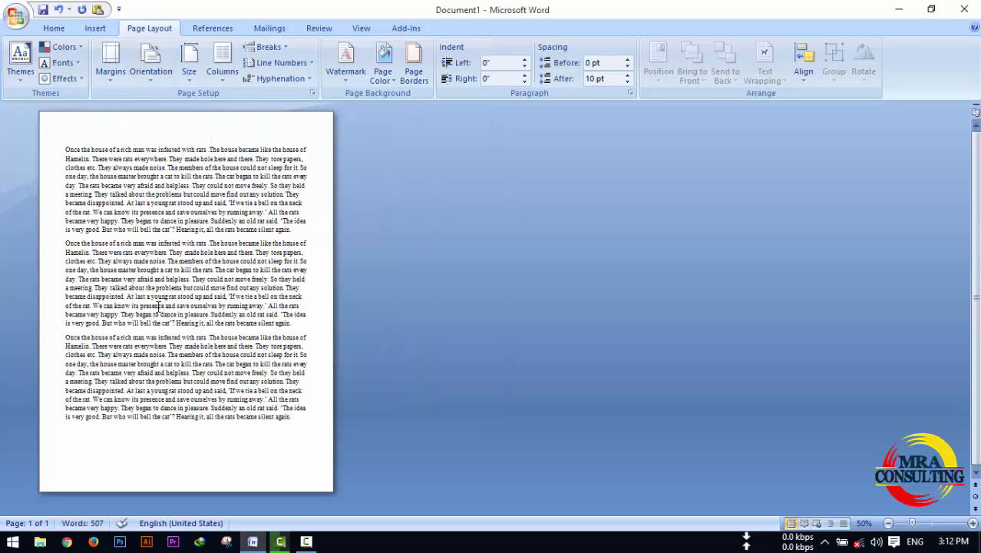
left_click(156, 83)
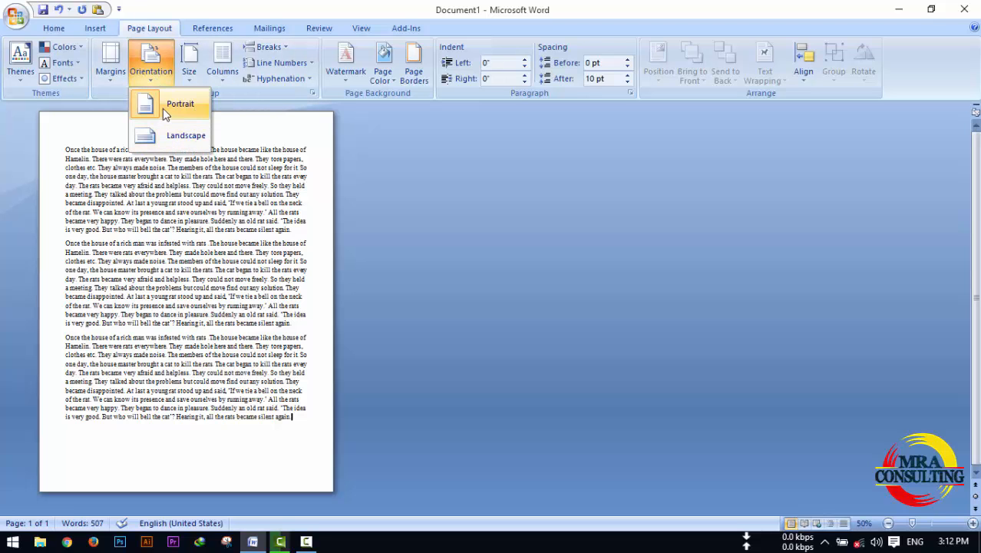
left_click(163, 108)
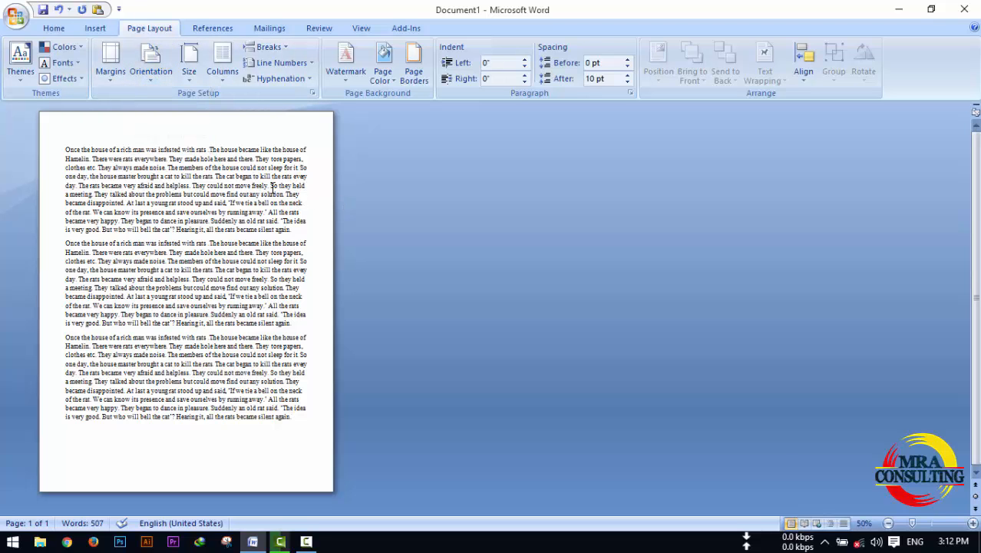
scroll(272, 187, "up", 6)
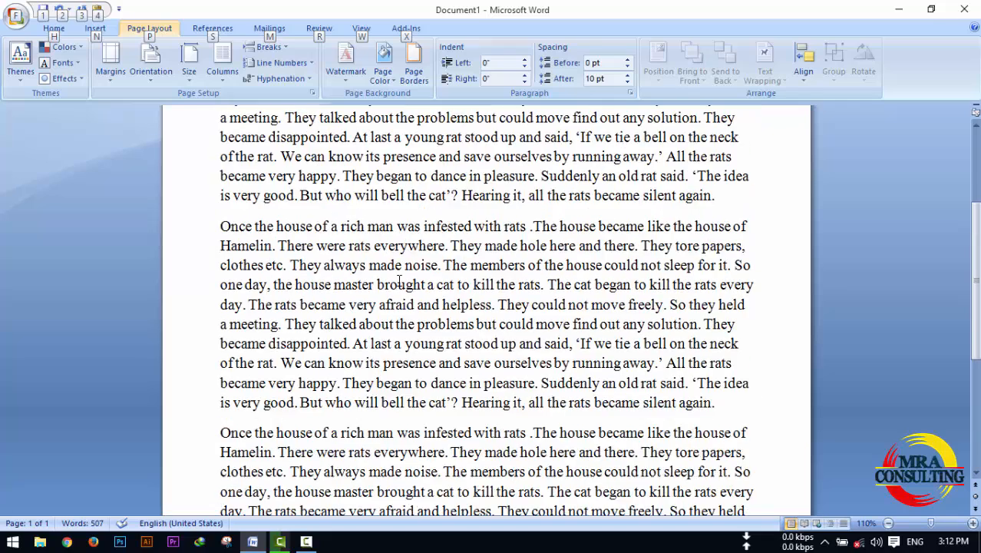
scroll(395, 282, "up", 3)
left_click(192, 82)
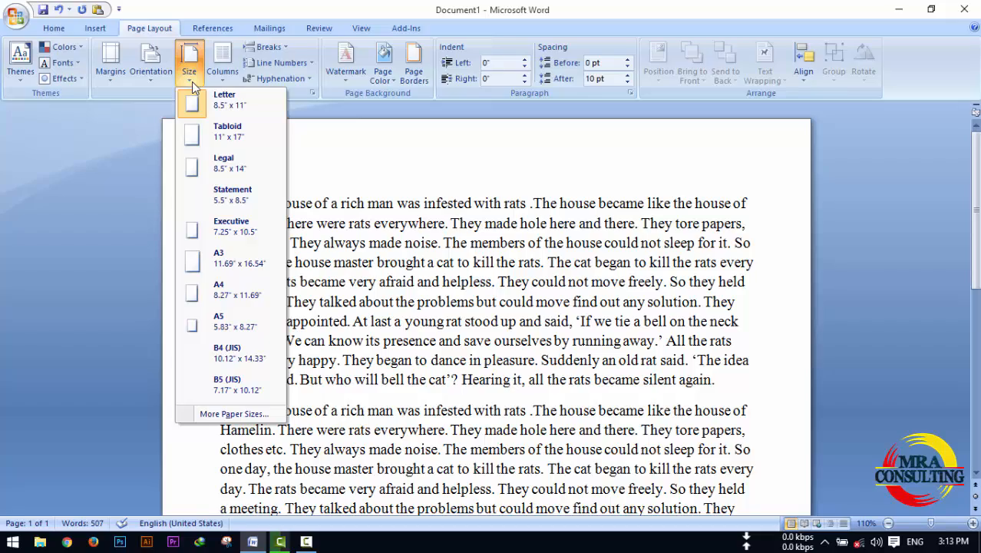
left_click(457, 182)
scroll(462, 480, "down", 4)
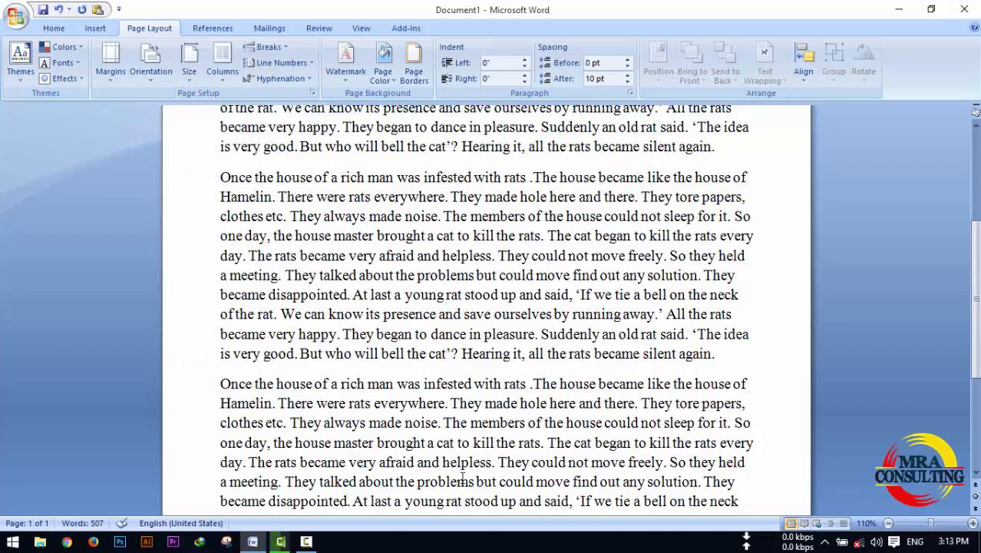
scroll(492, 414, "down", 4)
scroll(477, 406, "up", 8)
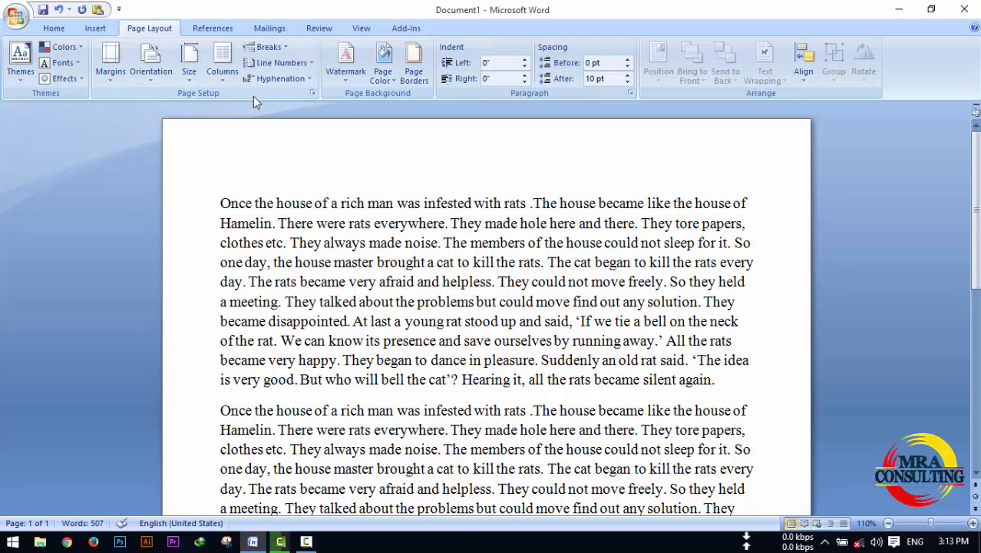
Set the paper size to Letter, 8.5" x 11", and look over the page.
left_click(189, 63)
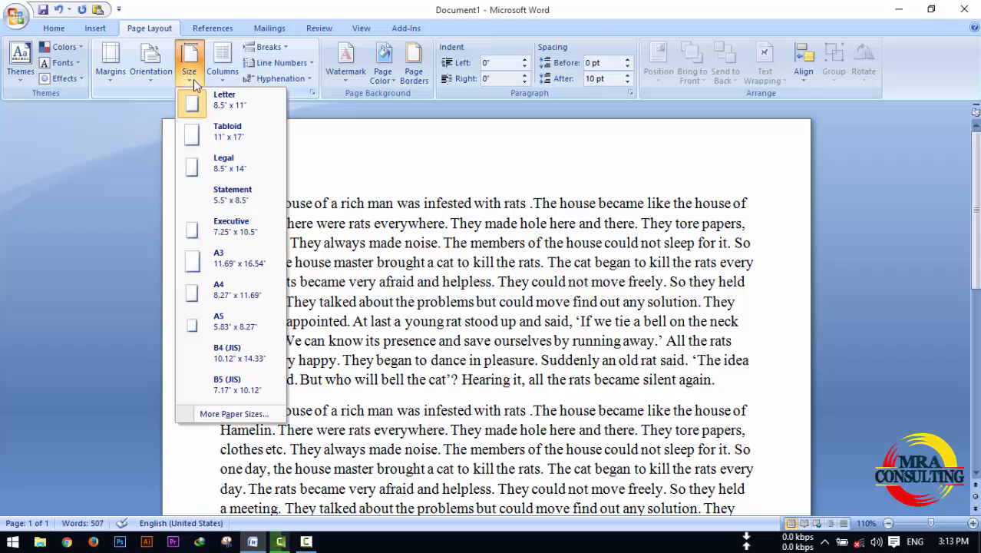
left_click(243, 100)
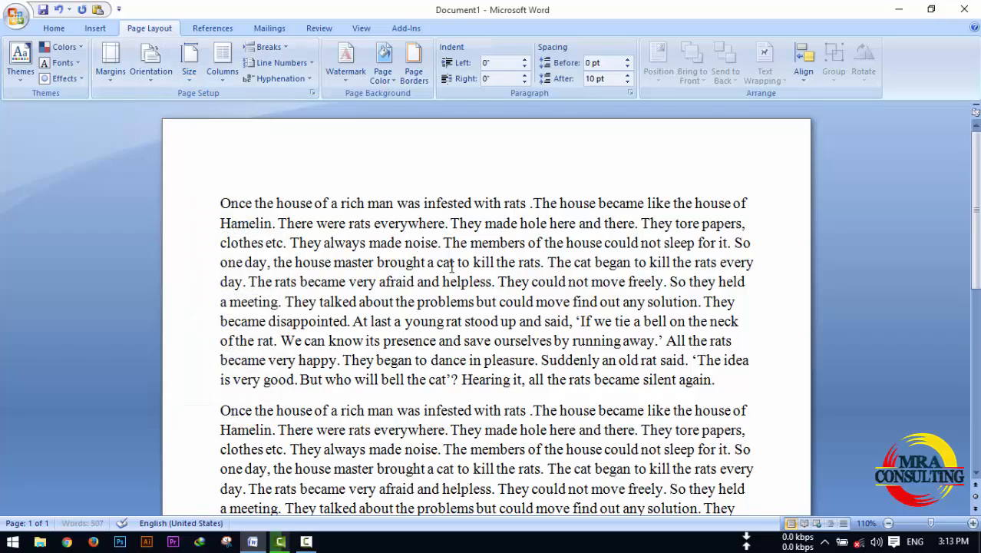
scroll(451, 265, "down", 8)
scroll(461, 257, "up", 8)
Set the document's paper size to A4, 8.27" x 11.69".
left_click(189, 63)
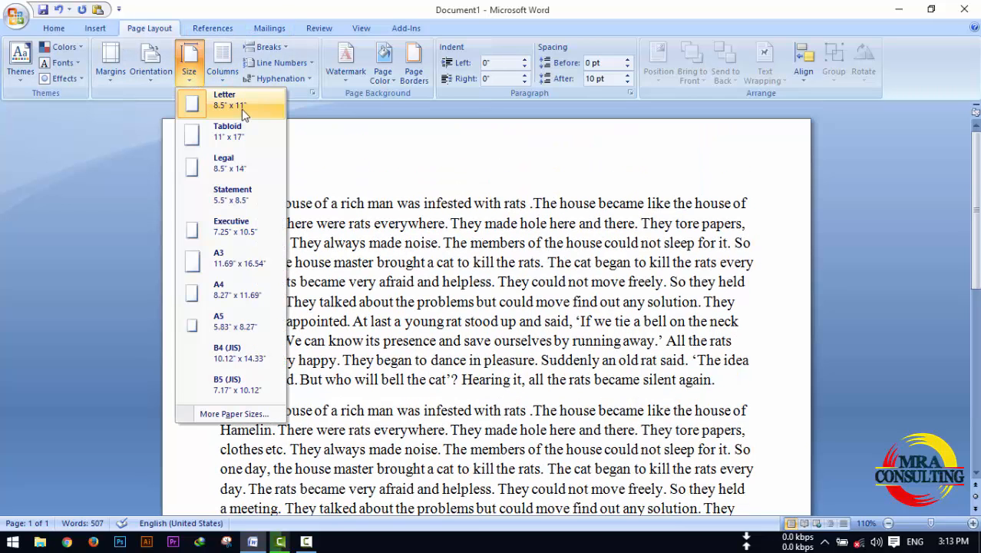
left_click(223, 302)
Give the whole document a custom paper size with width 15 and height 10, and view the whole page.
left_click(189, 63)
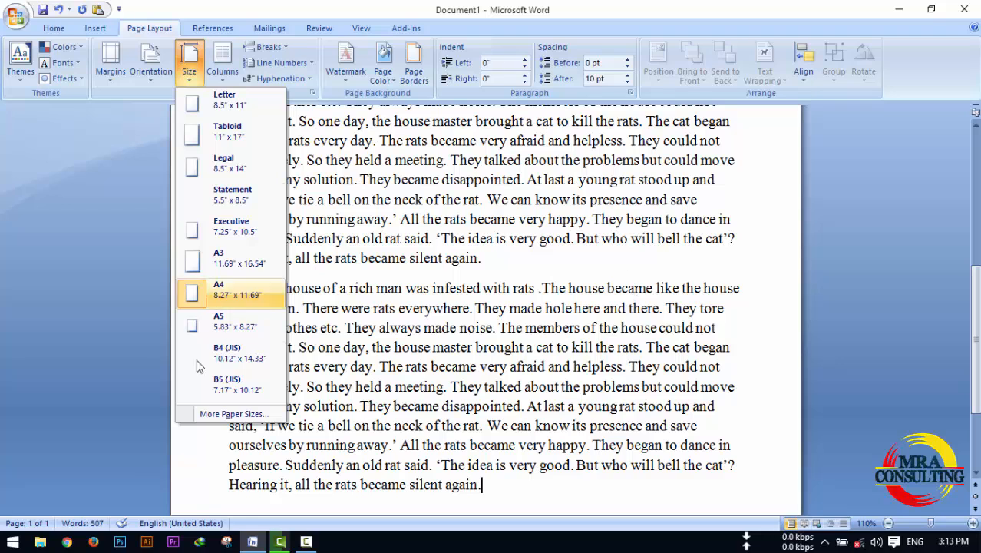
left_click(266, 414)
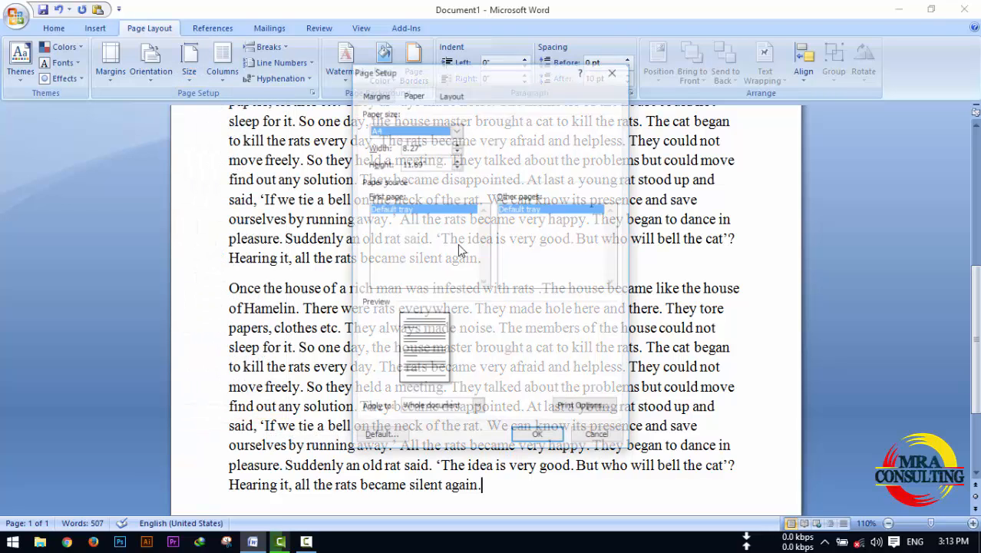
left_click_drag(437, 146, 371, 153)
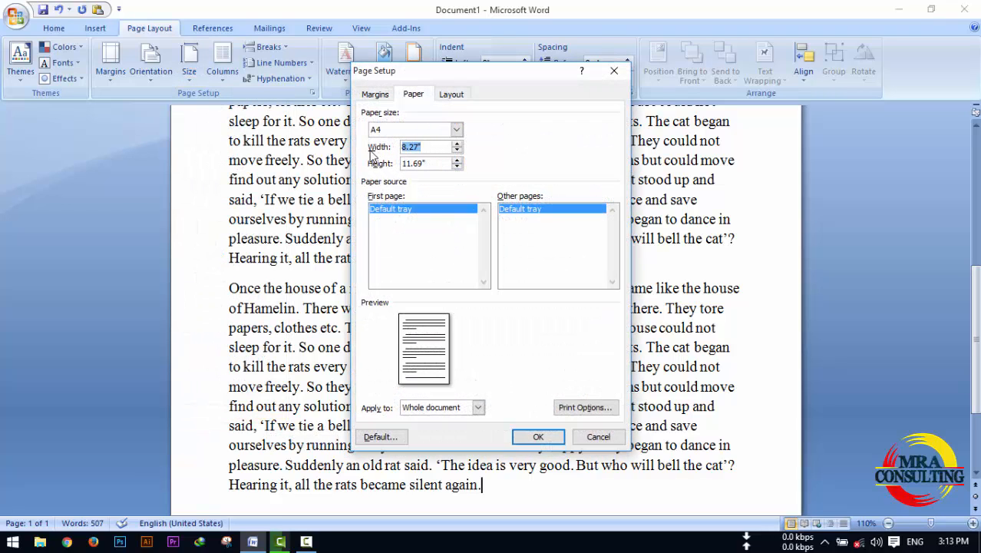
type("15")
left_click_drag(434, 163, 382, 162)
type("10")
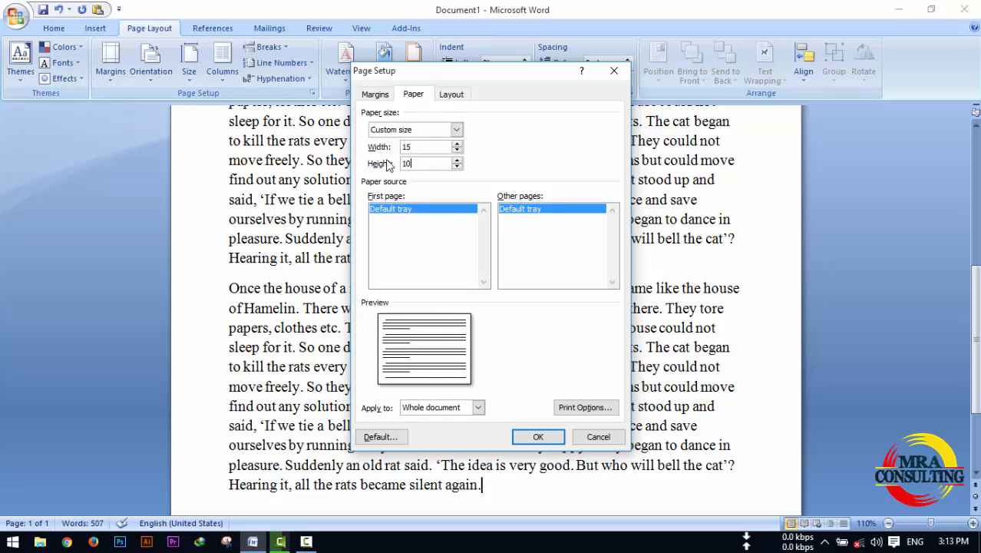
left_click(537, 436)
left_click(462, 323)
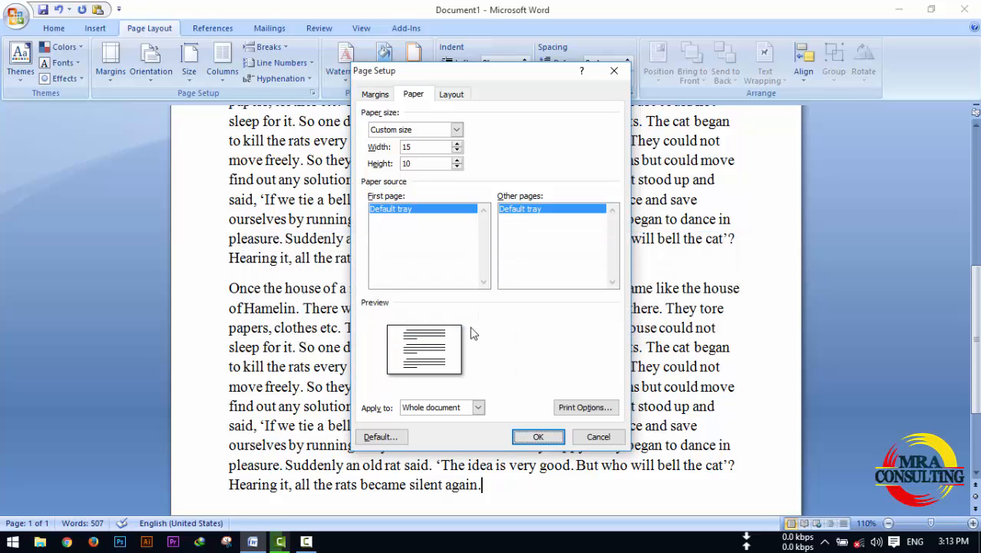
left_click(538, 436)
scroll(519, 390, "up", 1)
scroll(519, 392, "down", 1)
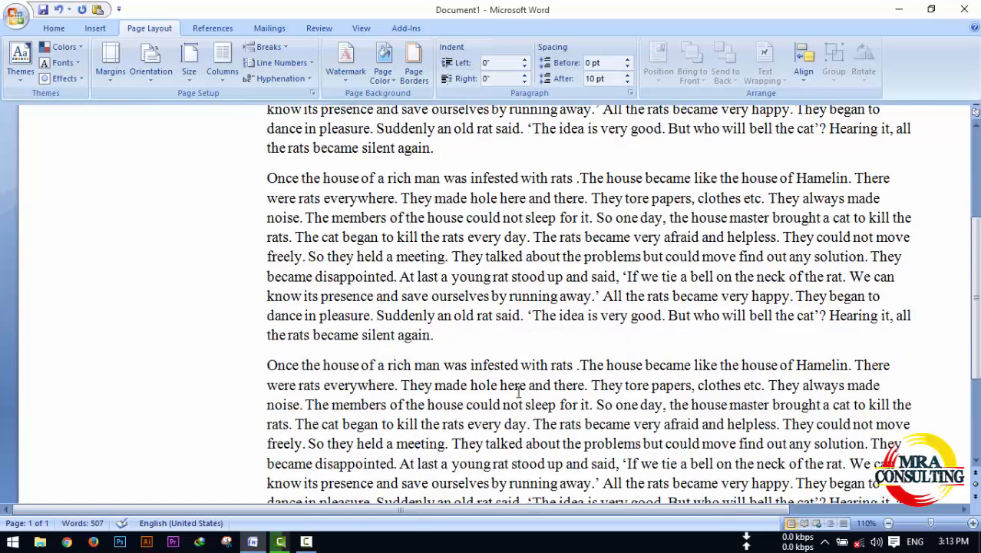
scroll(519, 392, "down", 6, "ctrl")
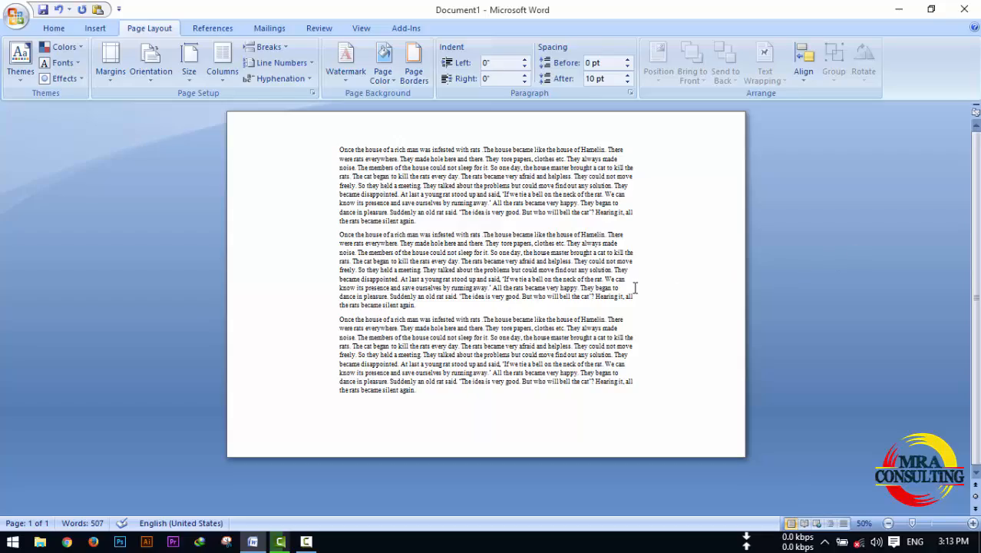
Undo the custom paper size and look over the page up to its beginning.
scroll(566, 290, "up", 5, "ctrl")
scroll(565, 291, "down", 1)
scroll(555, 288, "down", 6, "ctrl")
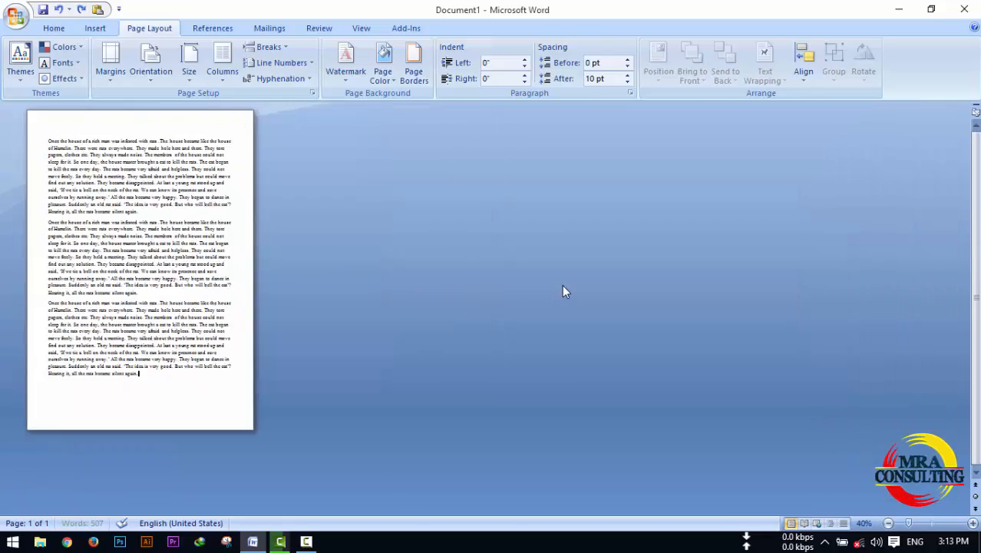
scroll(423, 281, "up", 8, "ctrl")
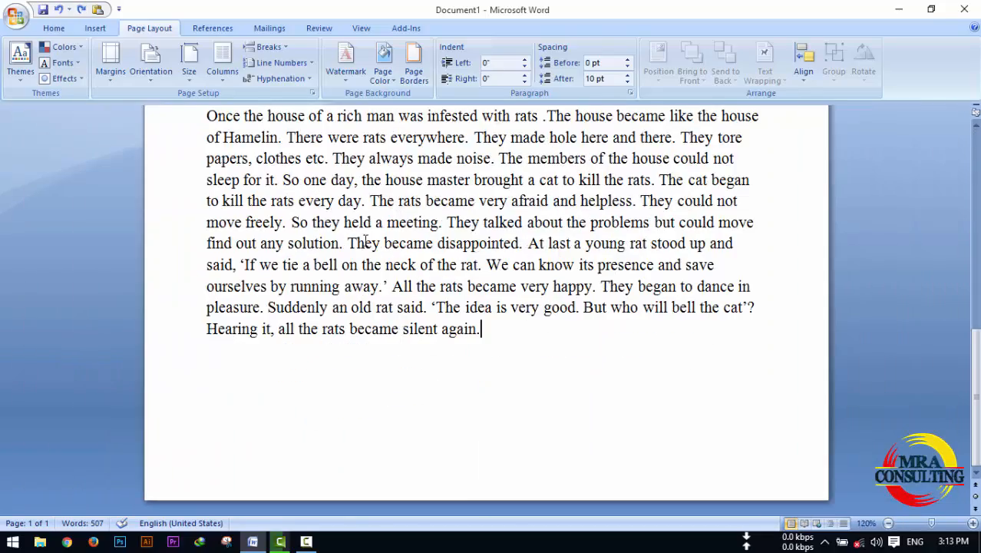
scroll(411, 260, "up", 3)
scroll(194, 116, "up", 7)
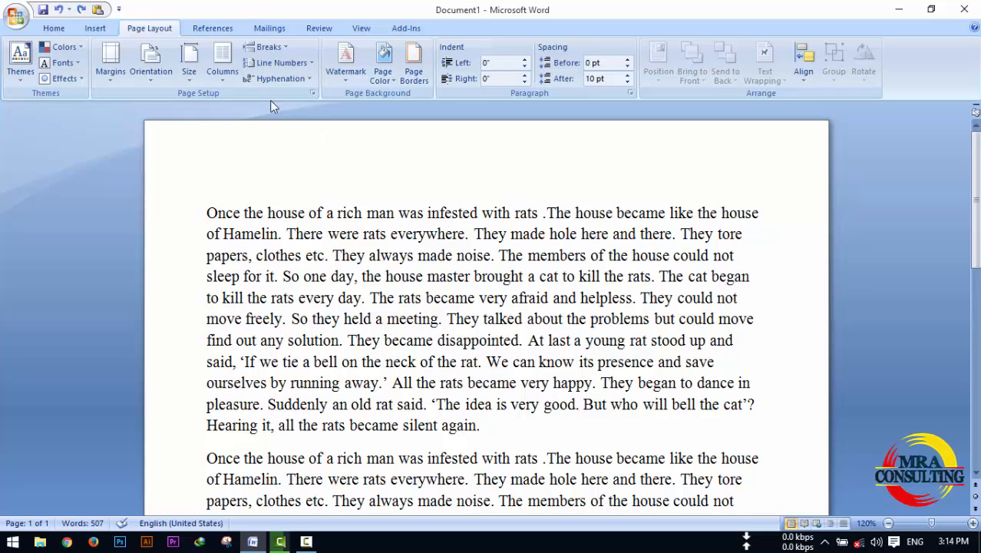
Arrange the story text in two columns and look over the page.
left_click(222, 76)
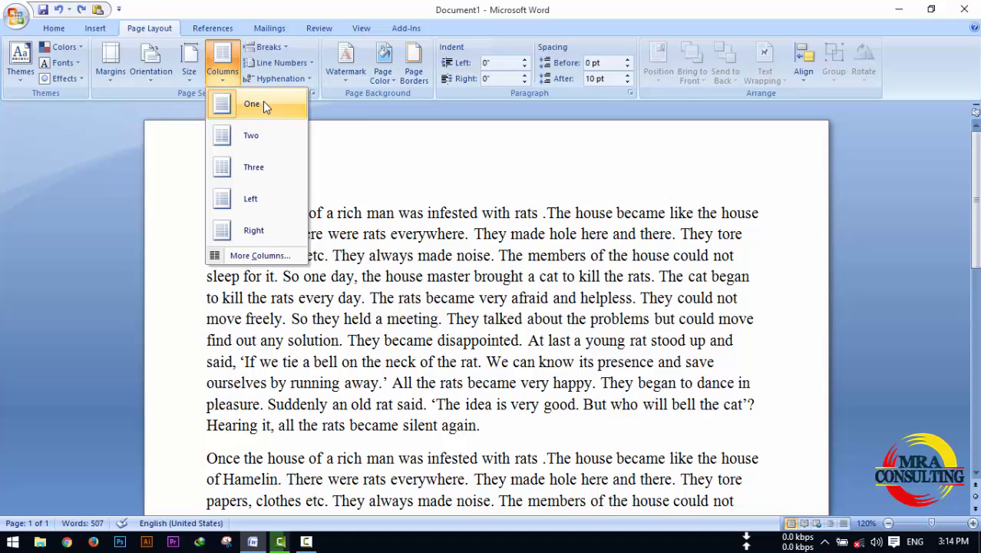
left_click(263, 135)
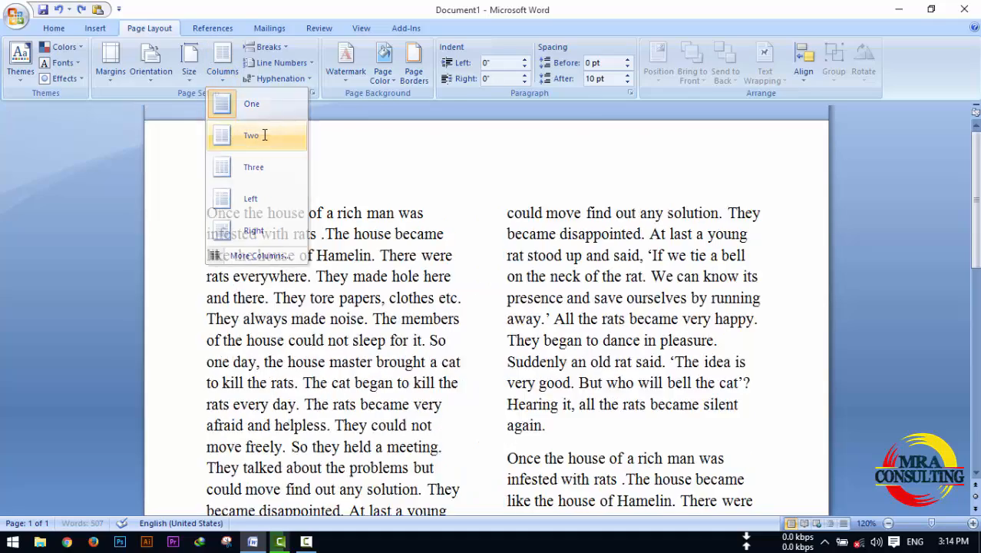
scroll(484, 224, "up", 5)
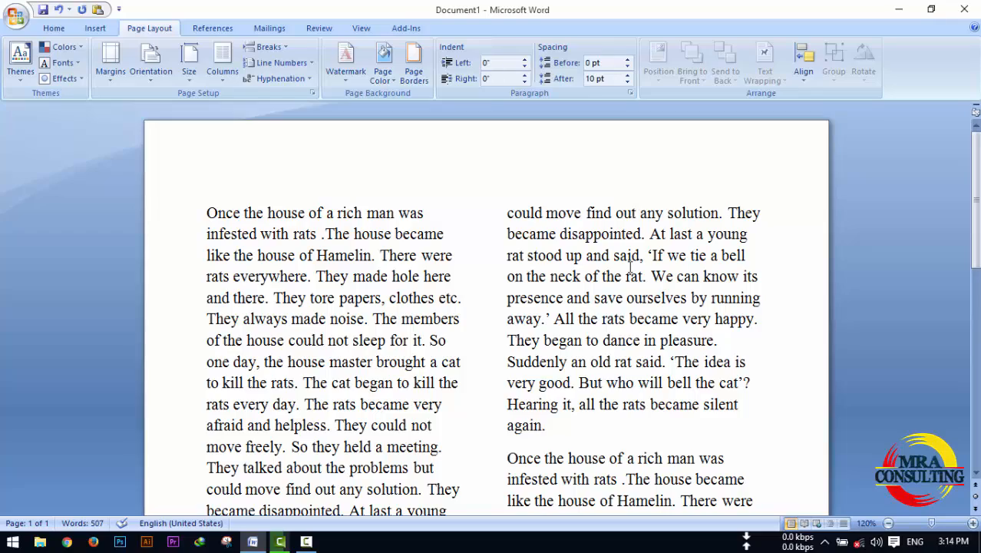
scroll(622, 265, "down", 5)
scroll(622, 265, "up", 5)
Change the text layout to three columns and check the start of the page.
left_click(227, 78)
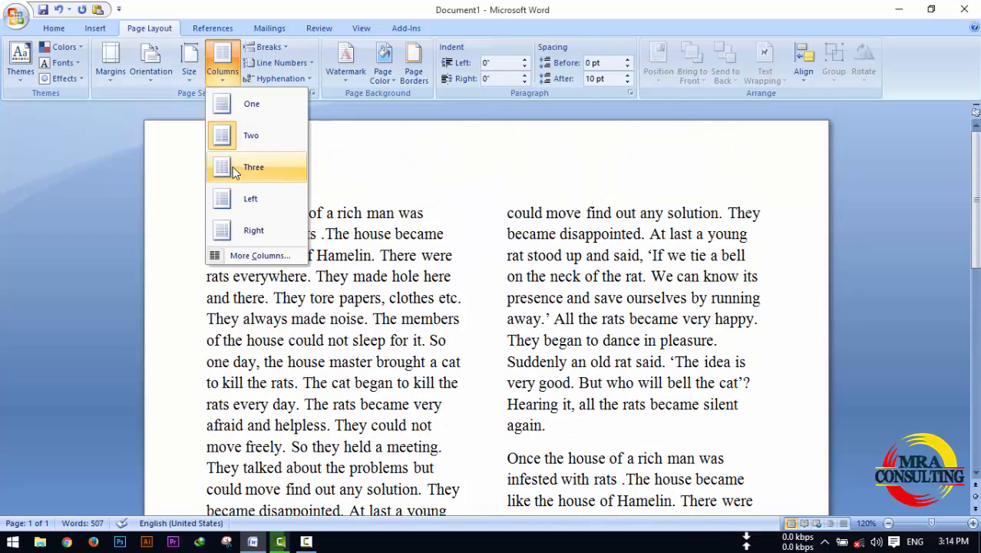
left_click(232, 166)
scroll(621, 288, "up", 10)
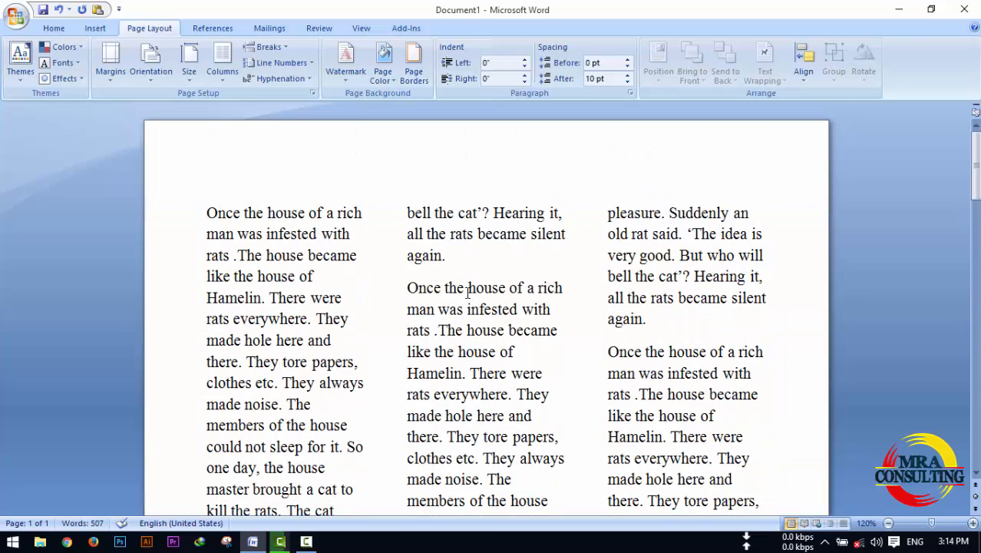
Apply the Left column preset to the document, followed by the Right preset.
left_click(224, 78)
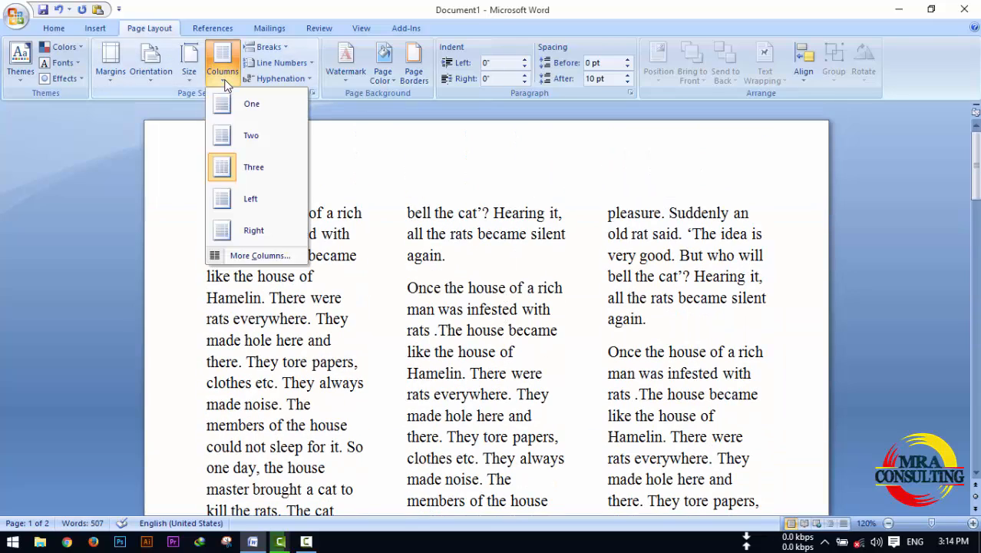
left_click(247, 202)
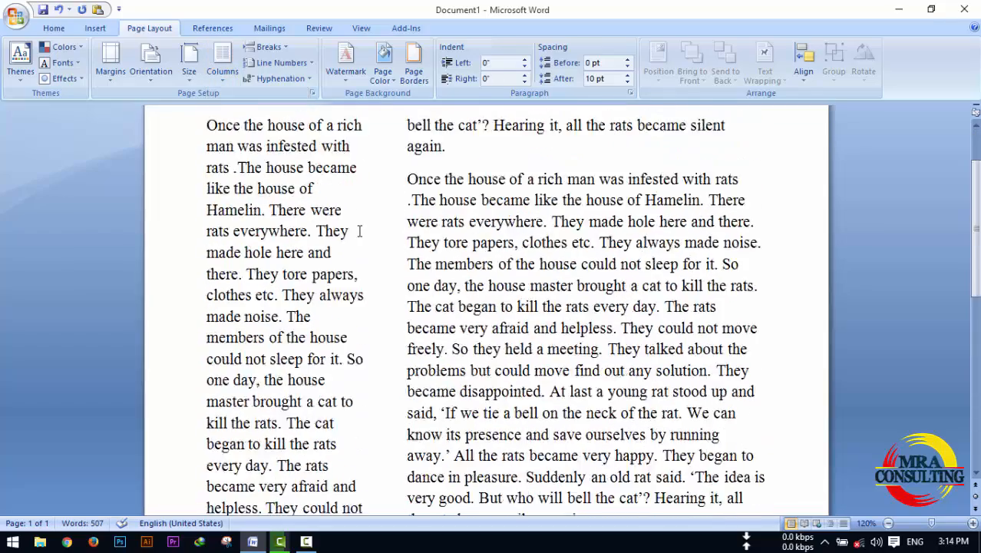
scroll(631, 215, "up", 3)
left_click(221, 62)
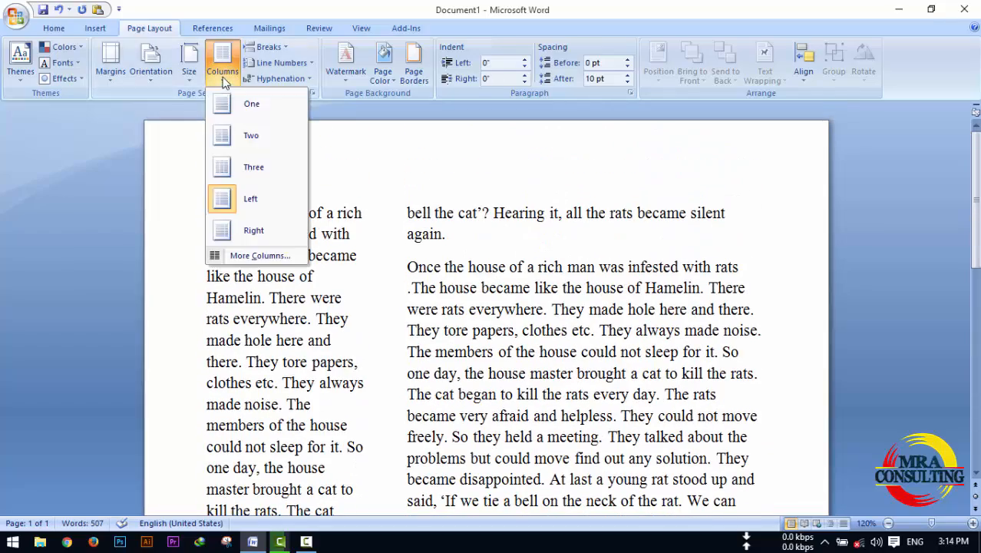
left_click(232, 230)
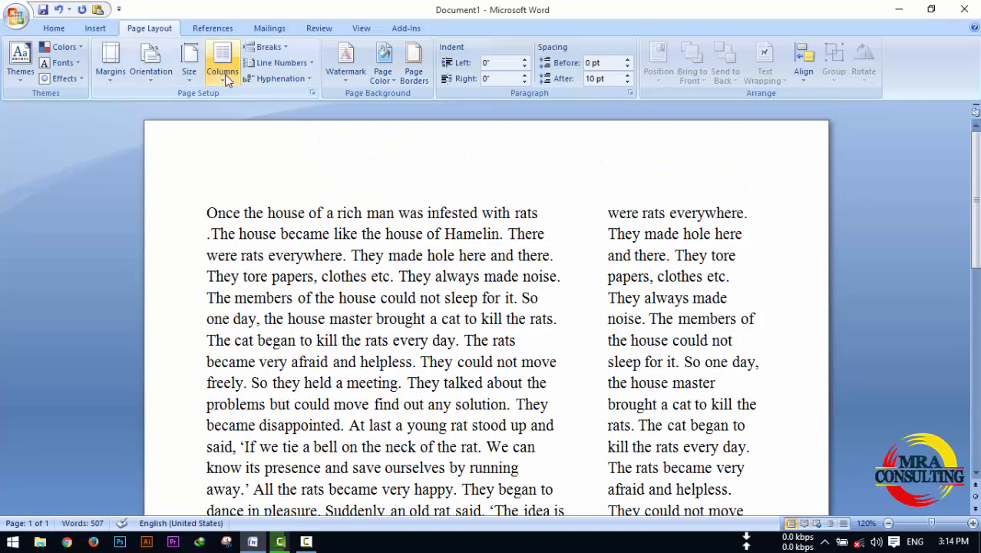
Lay out the whole document in five equal-width columns using the detailed column settings.
left_click(222, 61)
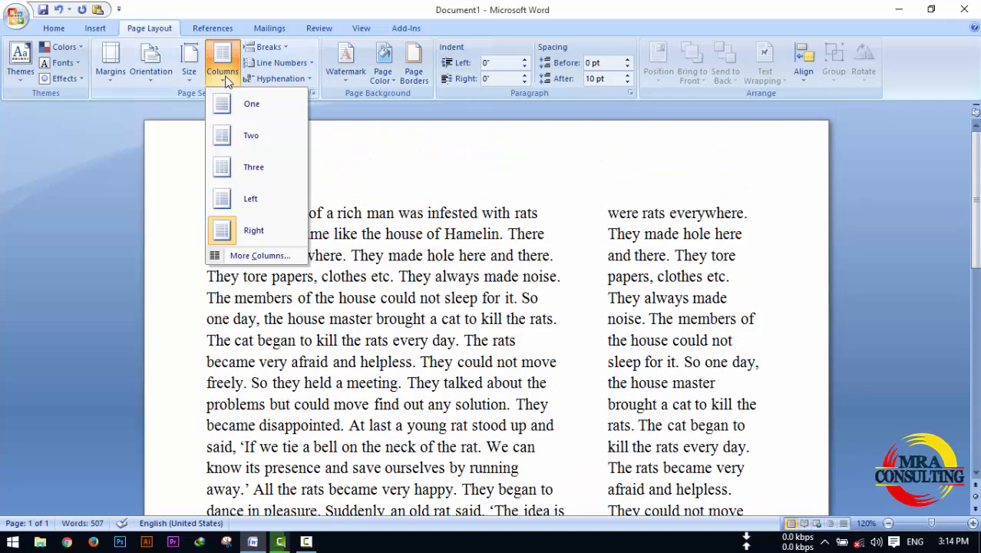
left_click(259, 257)
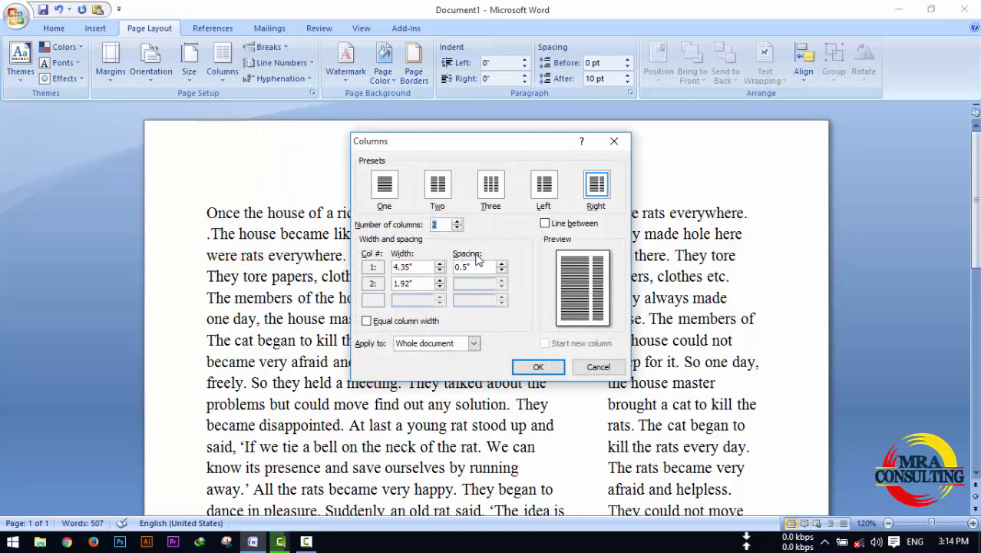
left_click(438, 186)
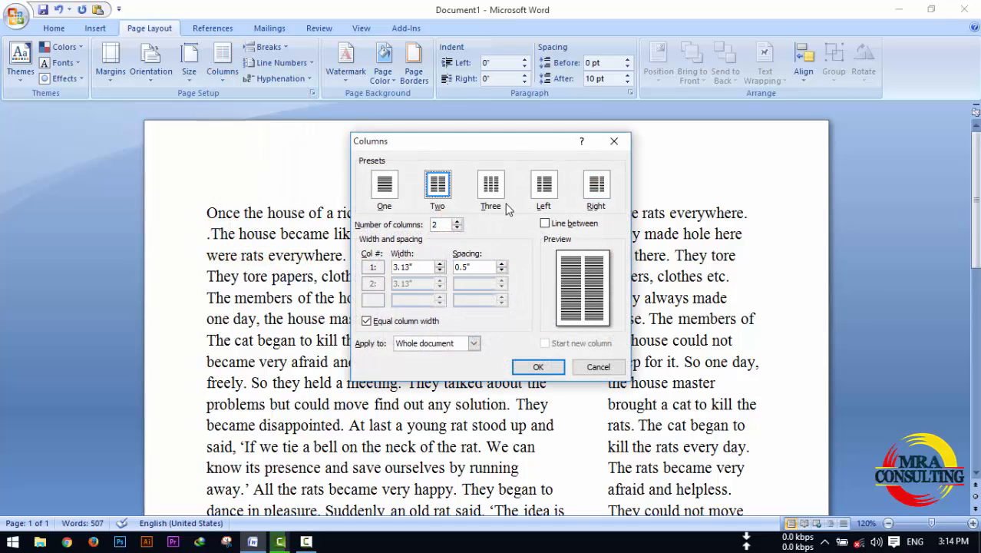
left_click(440, 224)
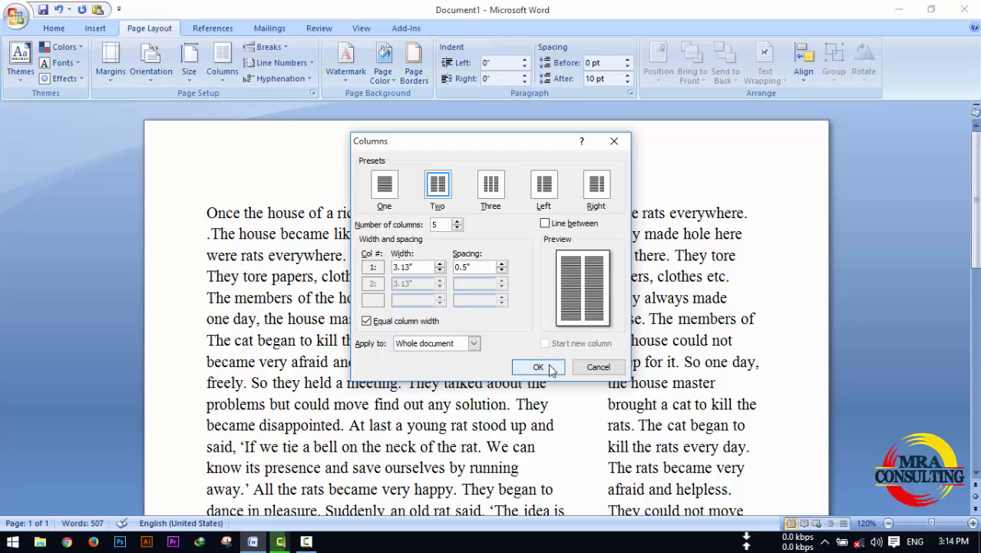
left_click(538, 367)
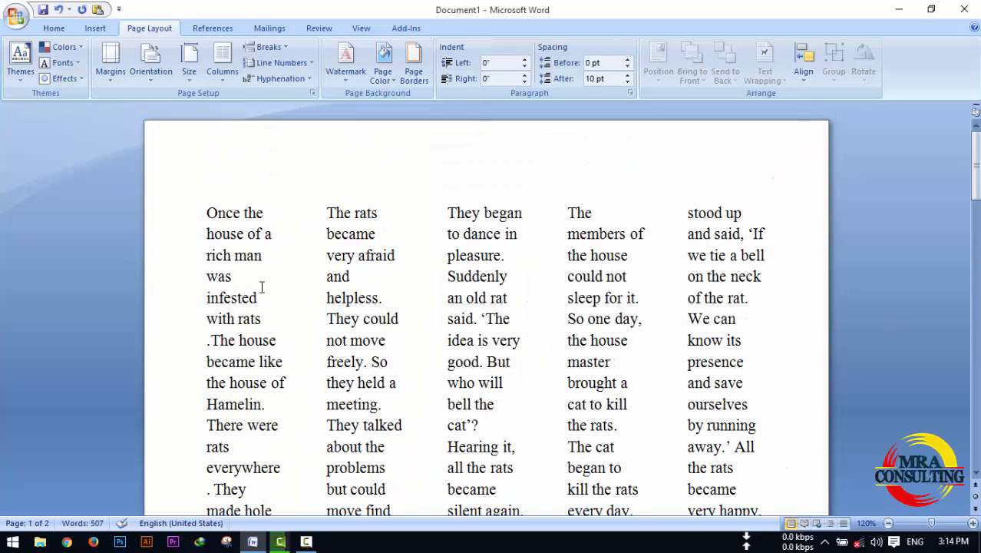
Undo the last four column layout changes.
key("ctrl+z")
key("ctrl+z")
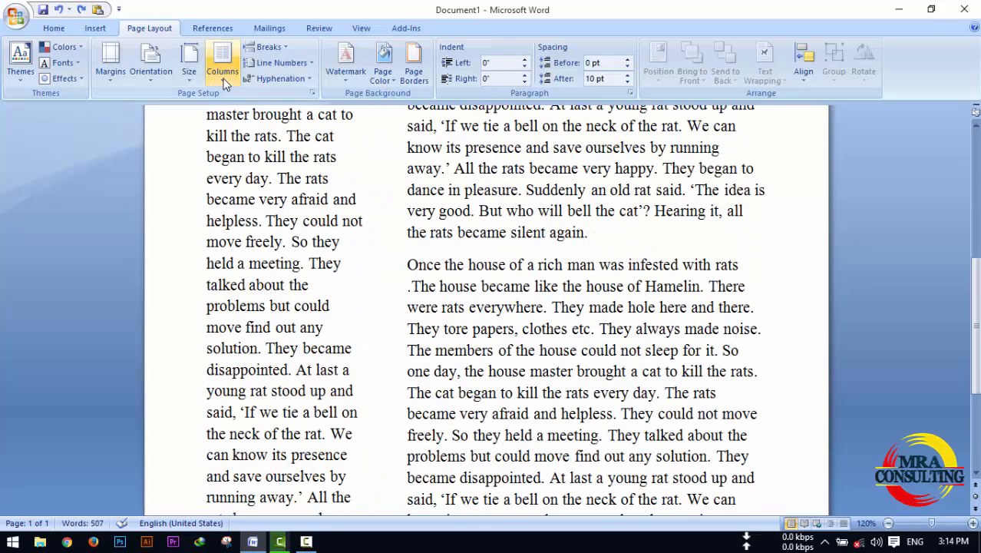
key("ctrl+z")
key("ctrl+z")
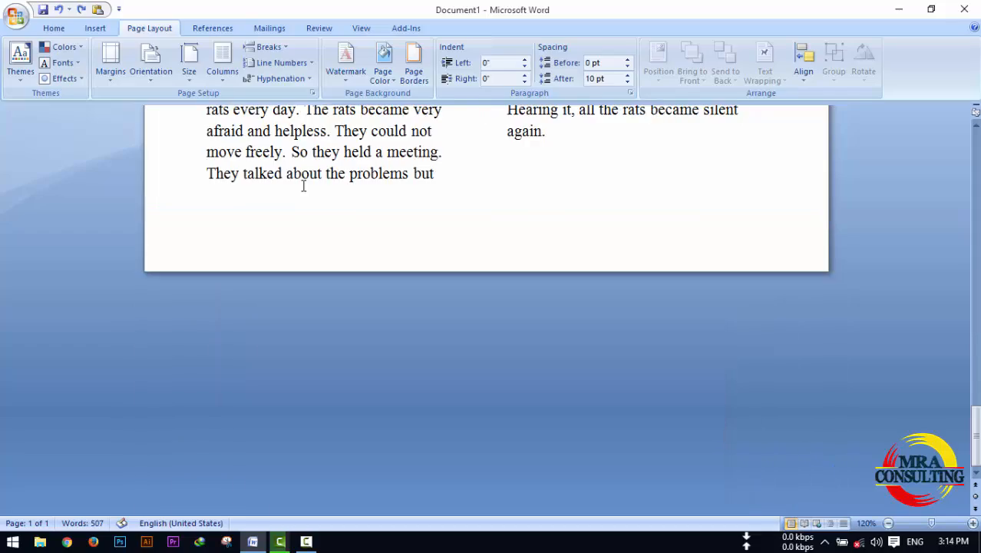
scroll(303, 185, "up", 2)
scroll(253, 116, "up", 1)
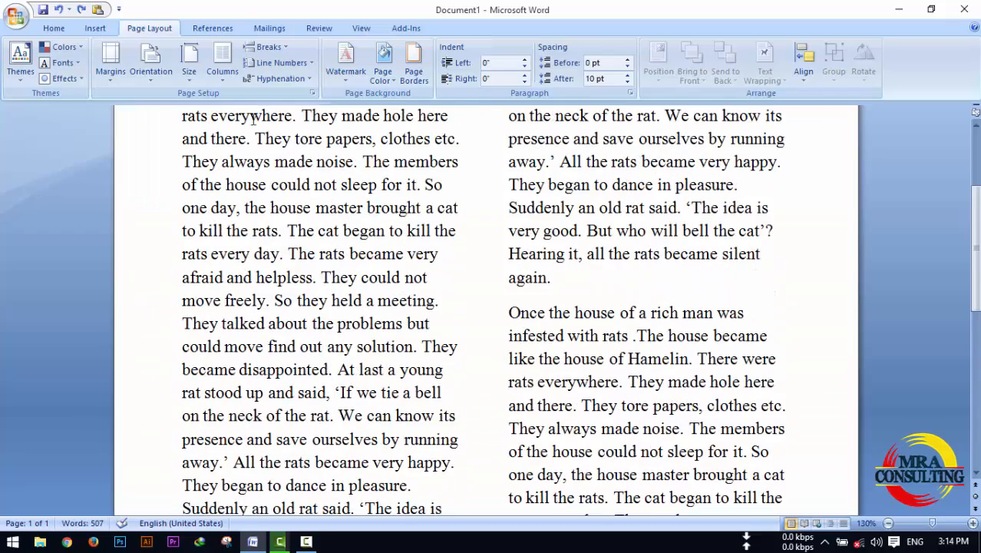
Set the document text in three columns.
left_click(221, 70)
left_click(230, 166)
scroll(376, 194, "up", 10)
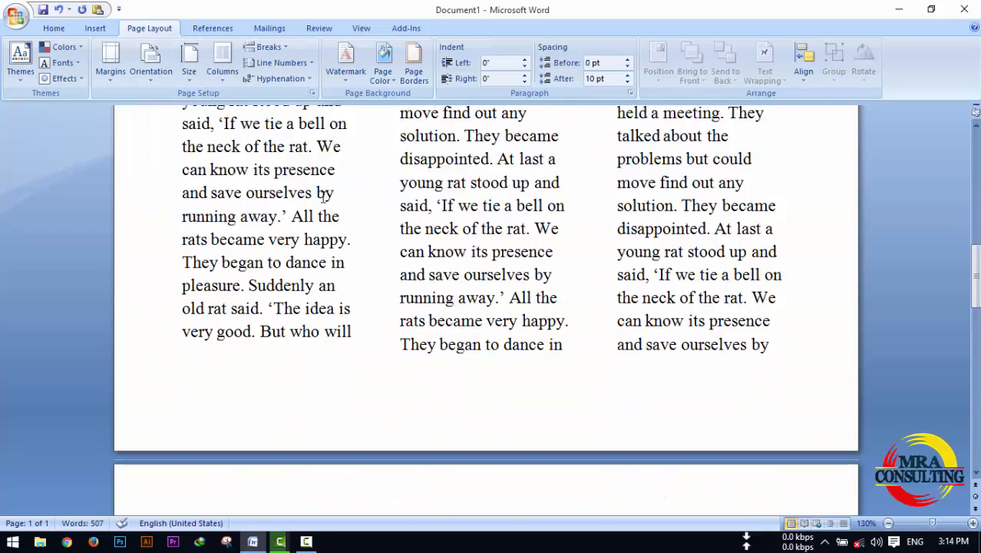
scroll(277, 58, "up", 2)
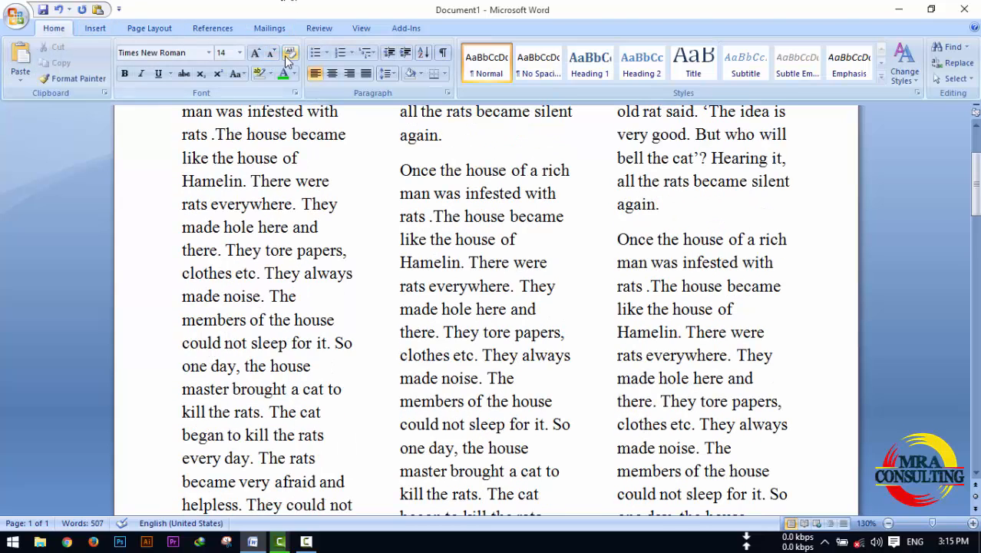
Examine the available page break and section break types.
left_click(149, 29)
scroll(245, 36, "down", 1)
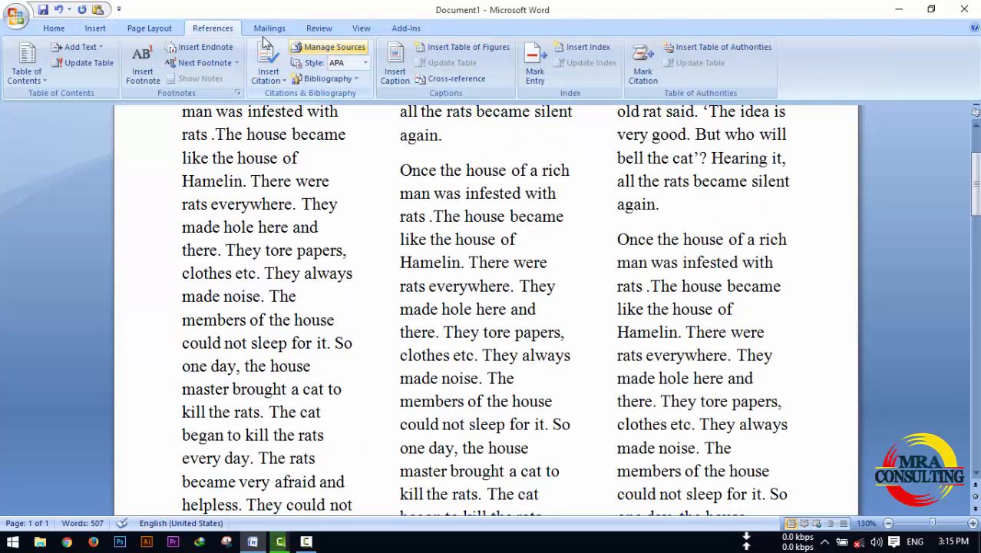
left_click(161, 30)
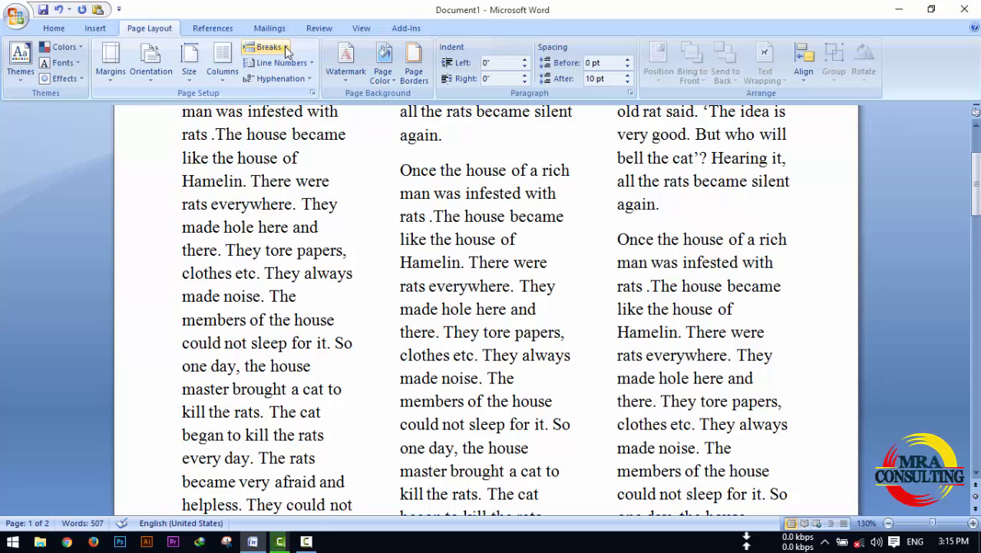
left_click(284, 48)
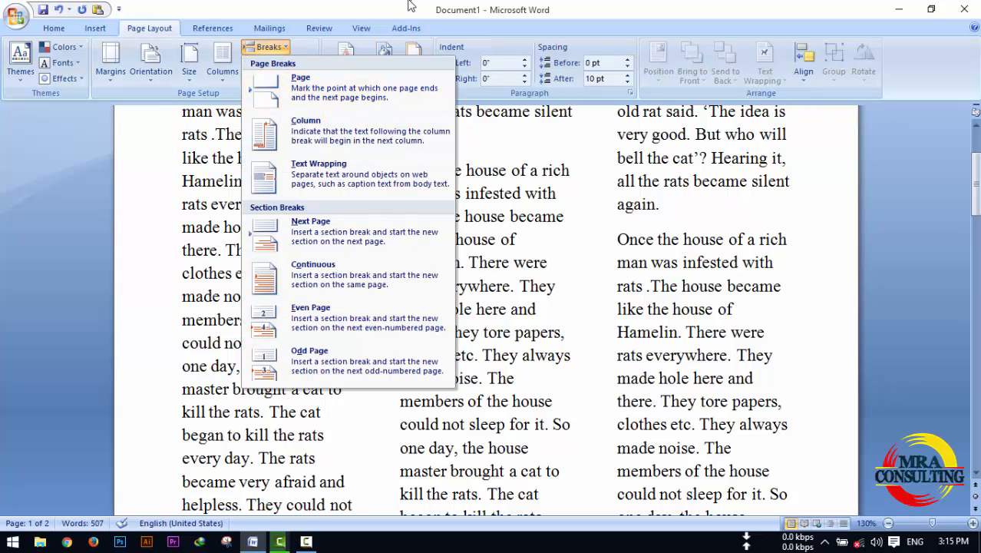
left_click(294, 79)
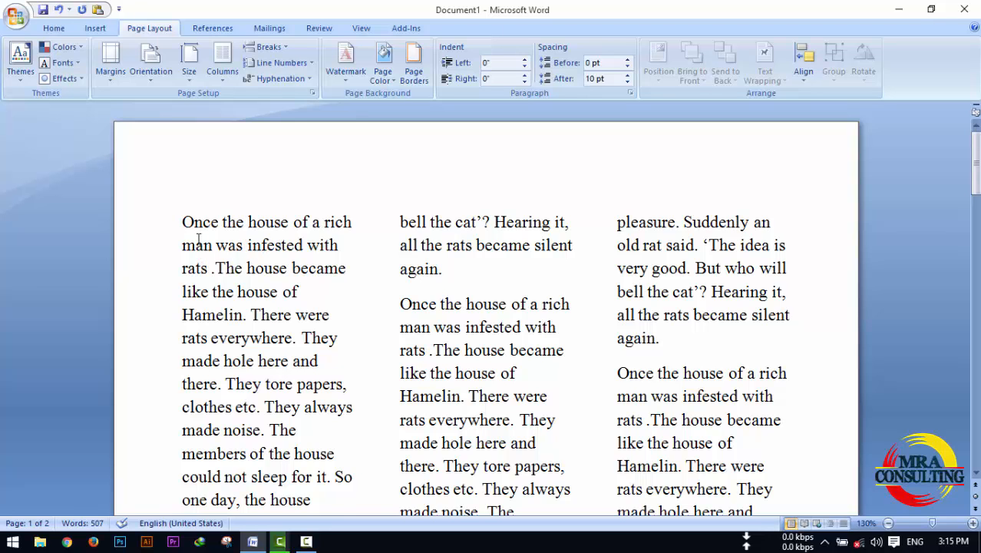
Delete all the text in the document.
key("ctrl+a")
scroll(532, 352, "down", 5)
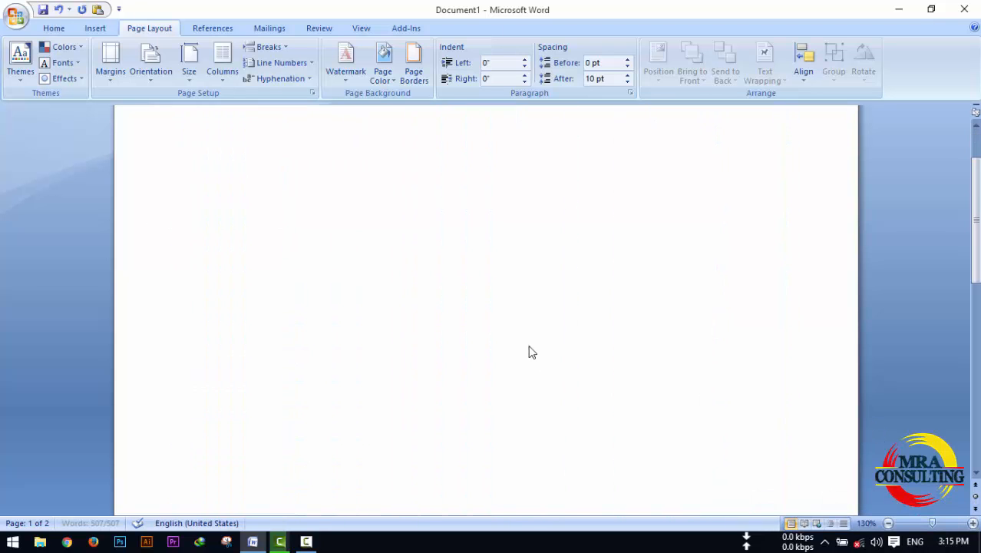
key("Delete")
Set the page to three columns and enter the filler text "msdvgkfhasdcvfvdjhfahudhfdsjhfuefksdajfjkdhgsafcdnjachdsbhfgdsanfdjfhasdnffkhyfkamsjcgb" in the first column.
left_click(225, 77)
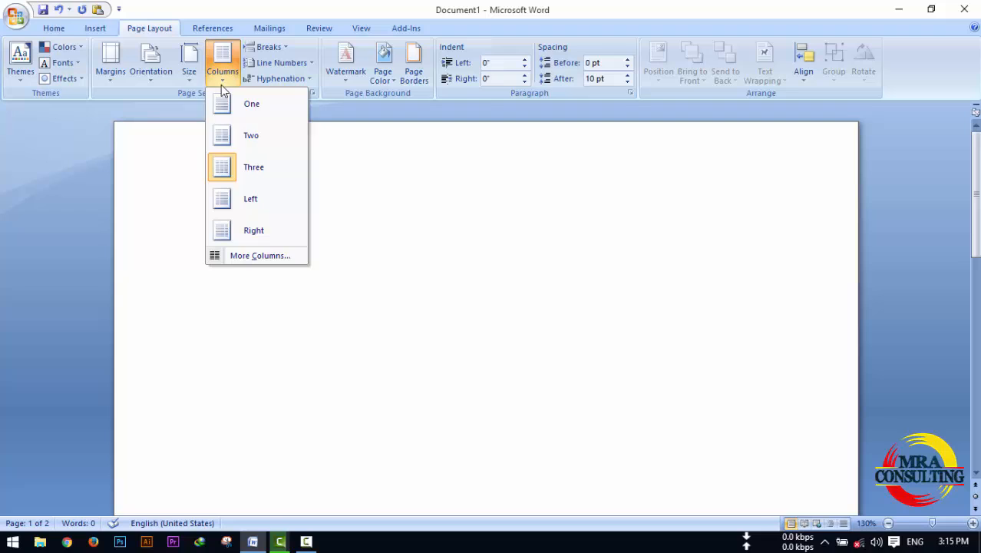
left_click(246, 171)
type("msdvgkfhasdcv")
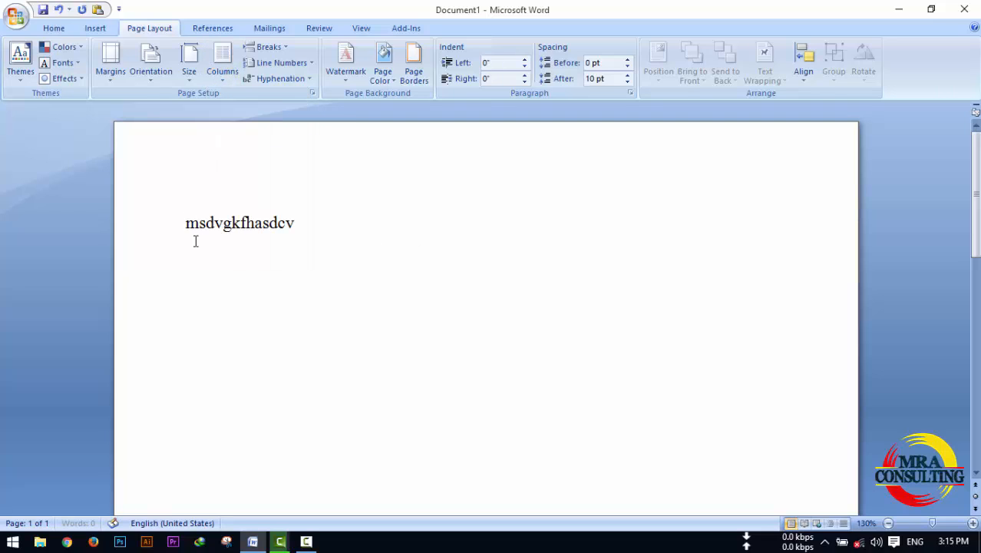
type("fvdjhfahudhfdsjhfuefksdajfjkdh")
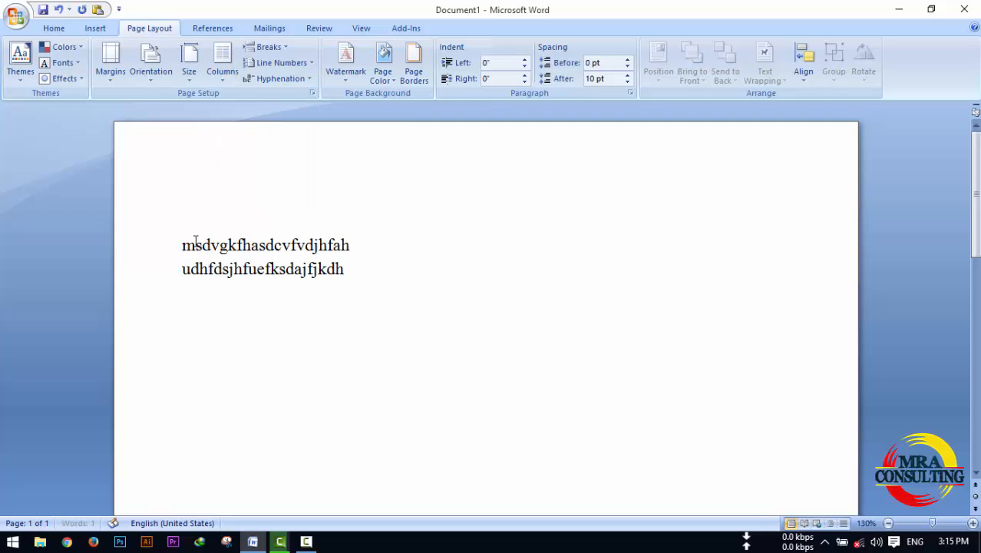
type("gsafcdnjachdsbhfgdsanfdjfhasdnf")
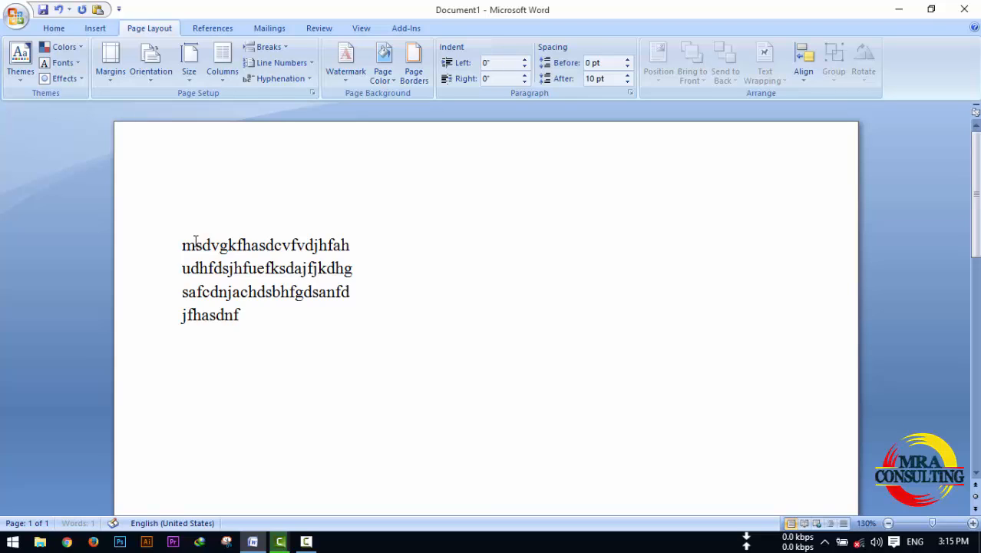
type("fkhyfkamsjcgb")
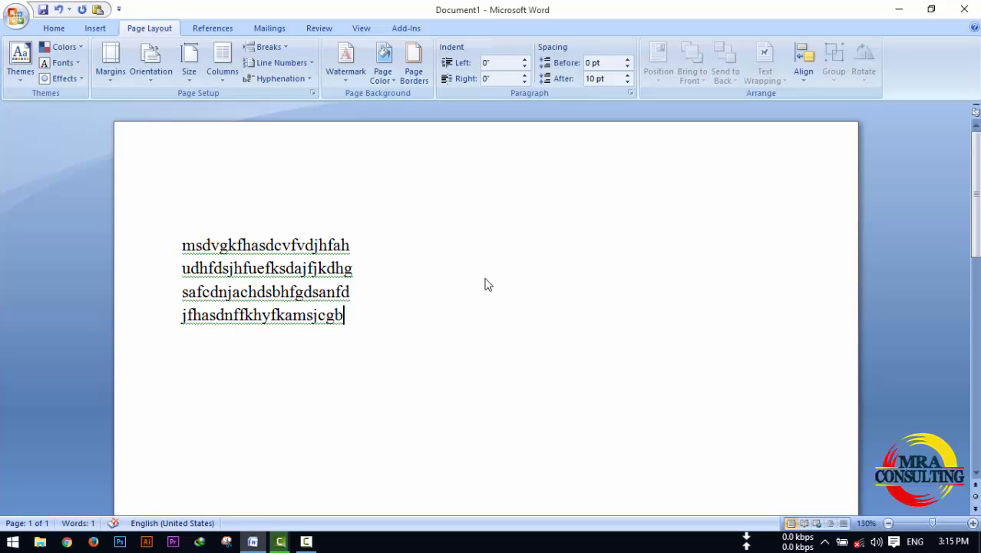
Insert a page break after the first column's text, look at the resulting pages, and undo the break.
left_click(308, 359)
left_click(288, 48)
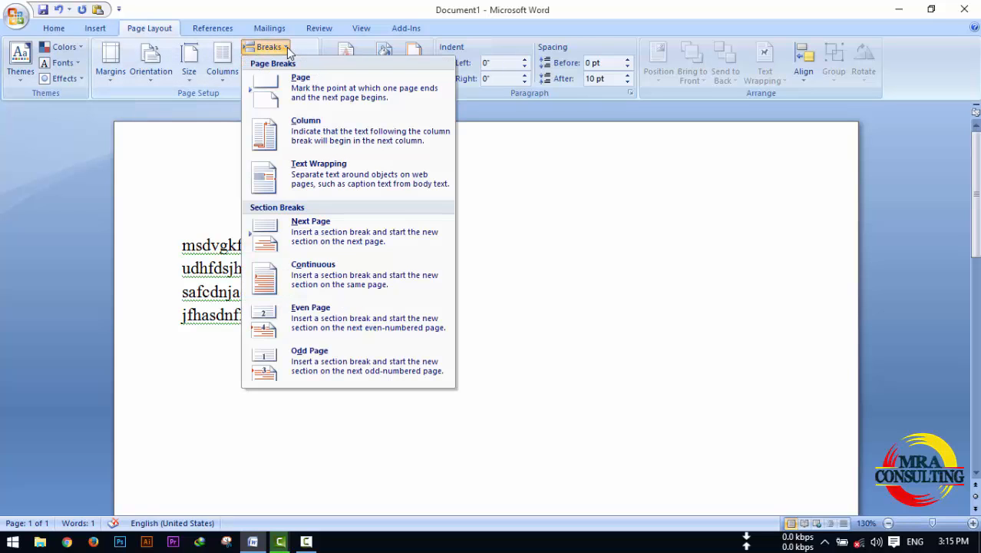
left_click(338, 100)
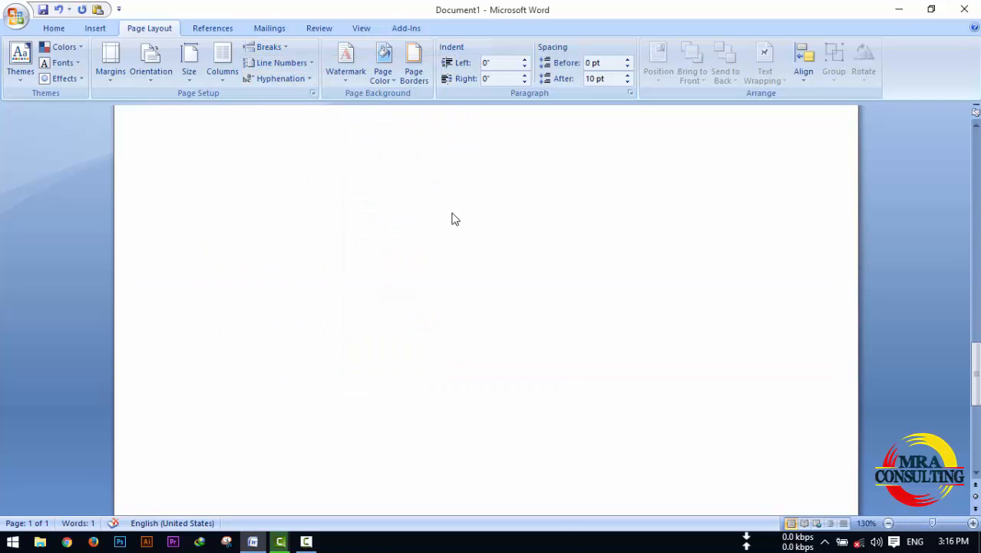
scroll(452, 218, "up", 15)
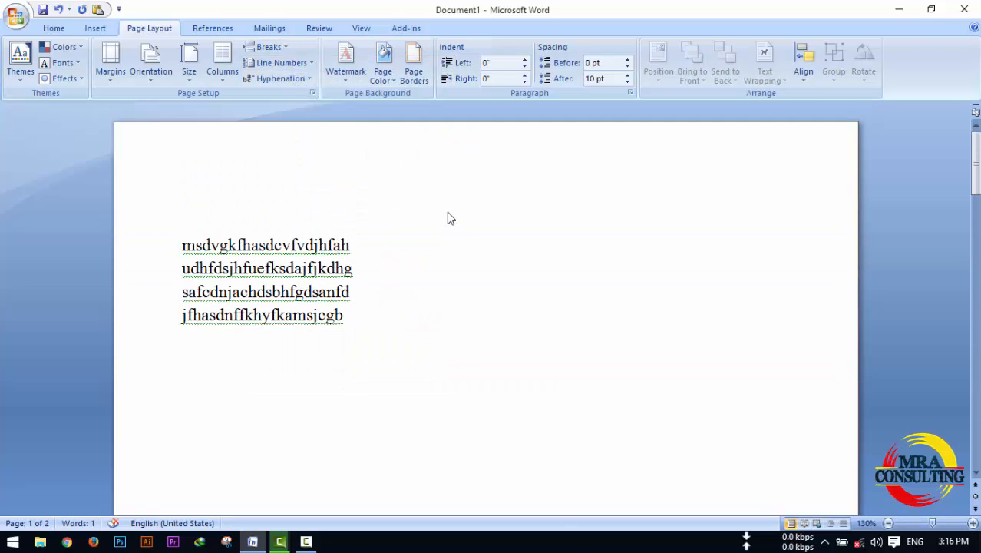
key("ctrl+z")
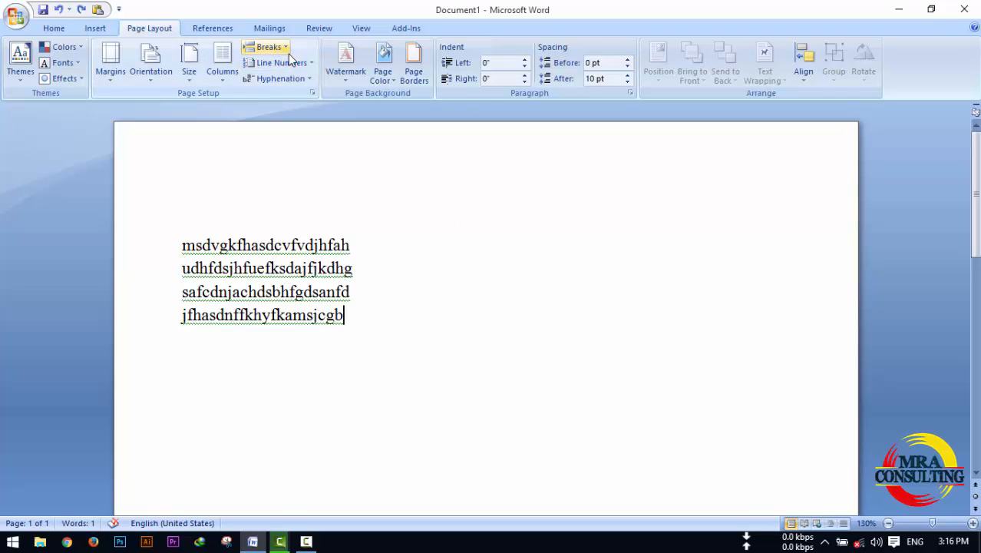
Insert a column break after the first column's text and enter "ewjhfrvasjkdfbncvjsdaghcxbhsgd njdfhv" in the second column.
left_click(287, 48)
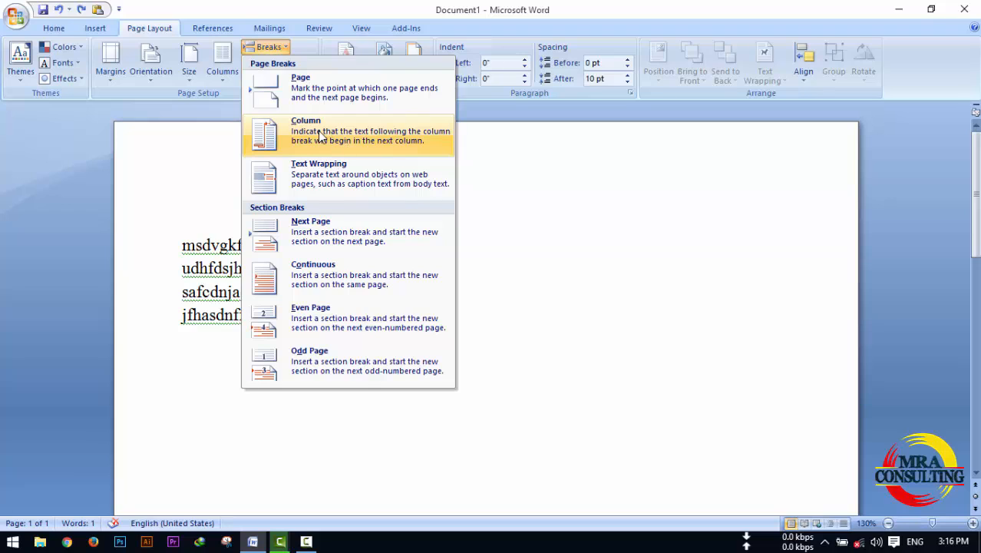
left_click(363, 240)
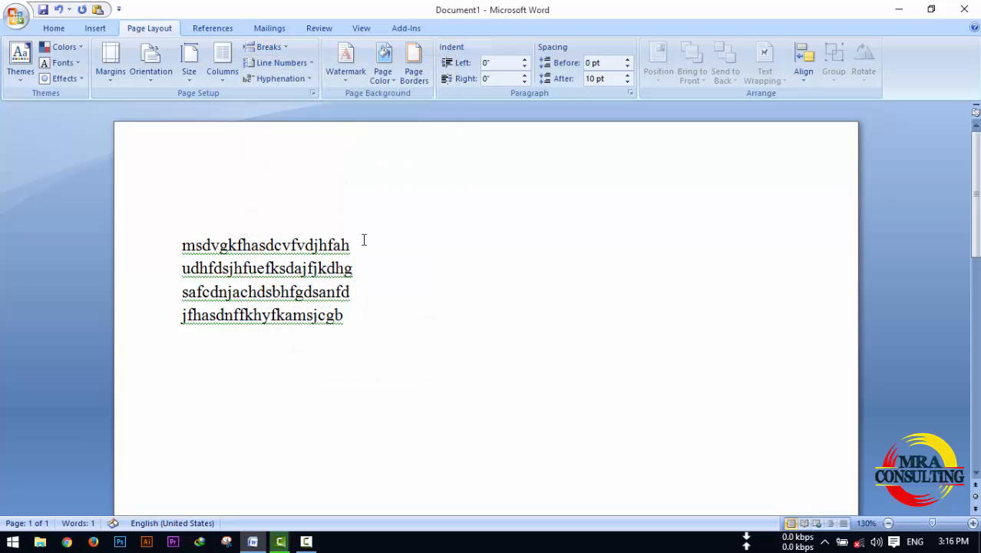
type("ewjhfrvasjkdfbncvjsdag")
key("Return")
type("hcxb")
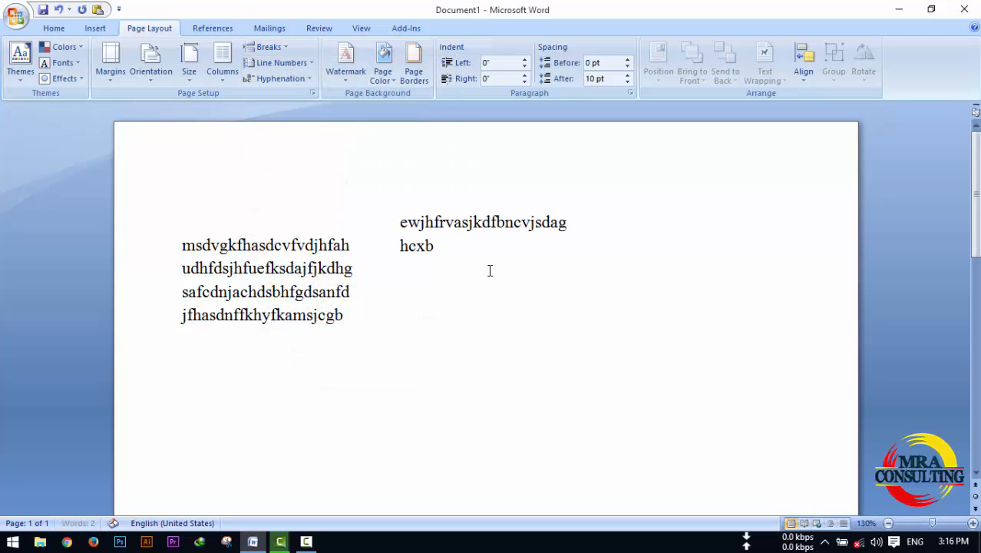
type("hsgd njdfhv")
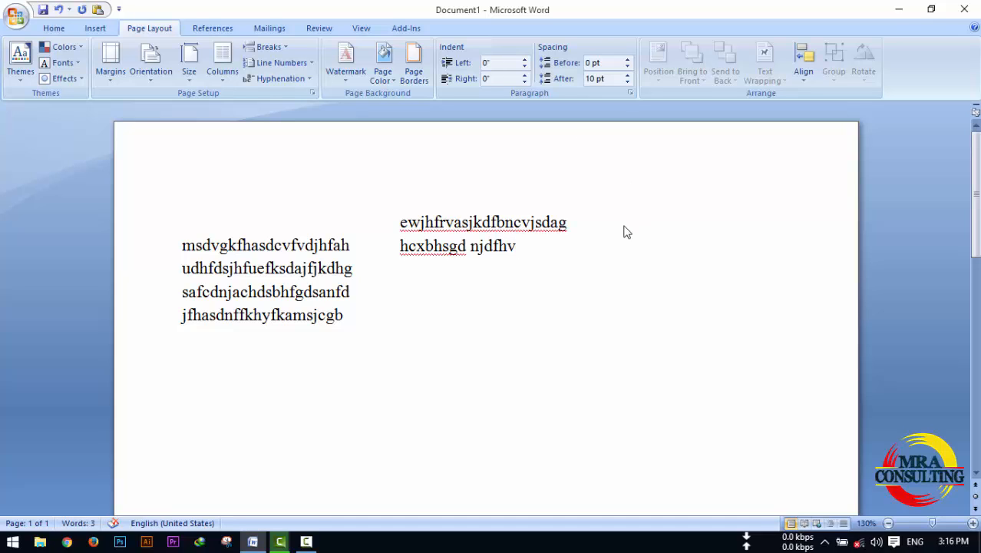
Insert another column break and enter "sakbfcdsg casdbch gdnbch ddhbcasj" in the third column.
left_click(283, 46)
left_click(363, 137)
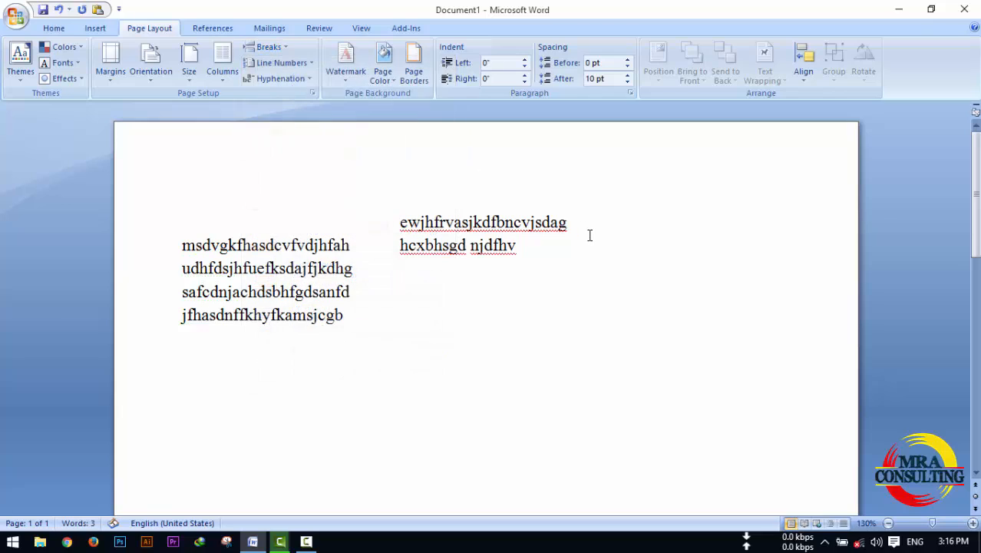
type("sakbfcdsg casdbch g")
type("dnbch ddhbcasj")
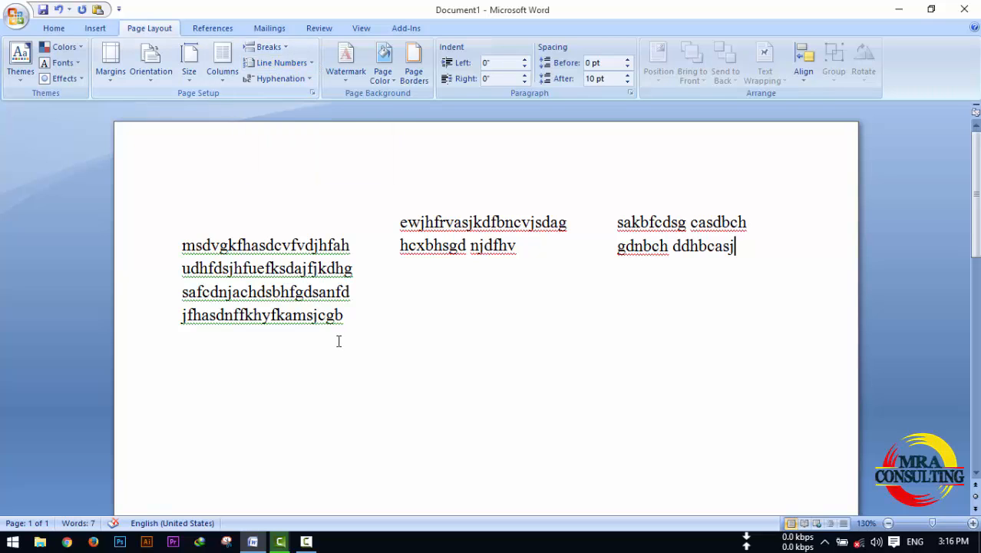
Add "vfdebvsdfv" at the start of the first column's text and place the cursor at the text's end.
left_click_drag(362, 321, 184, 224)
left_click(297, 340)
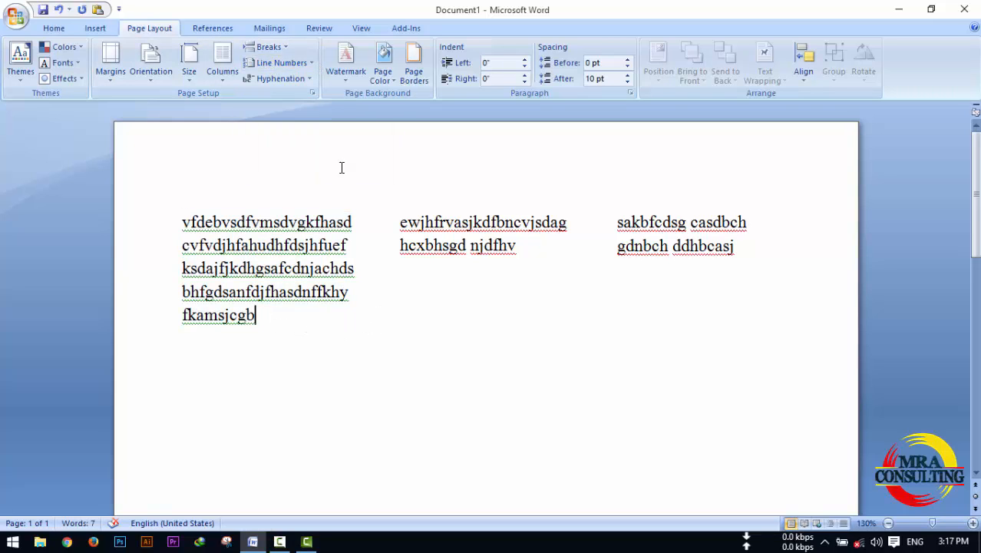
Turn on continuous line numbering and add the lines "fdsnvfj" and "F;dklsbh" below the first column's text.
left_click(311, 66)
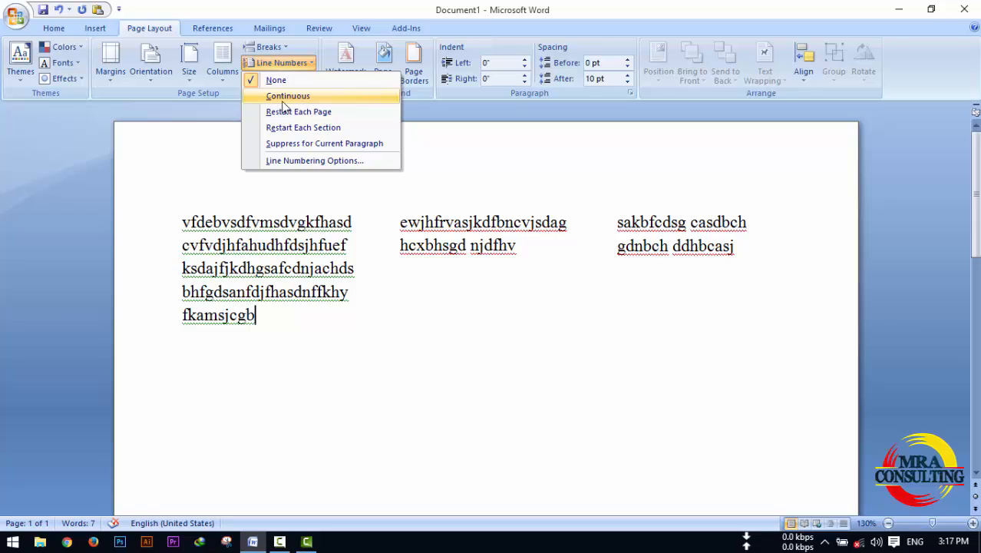
left_click(318, 100)
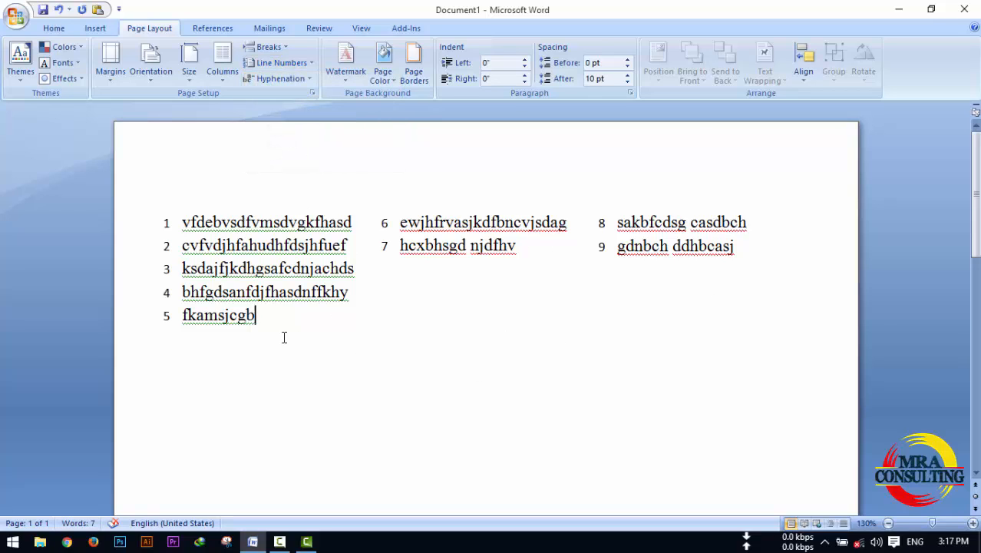
key("Return")
type("fdsnvfj")
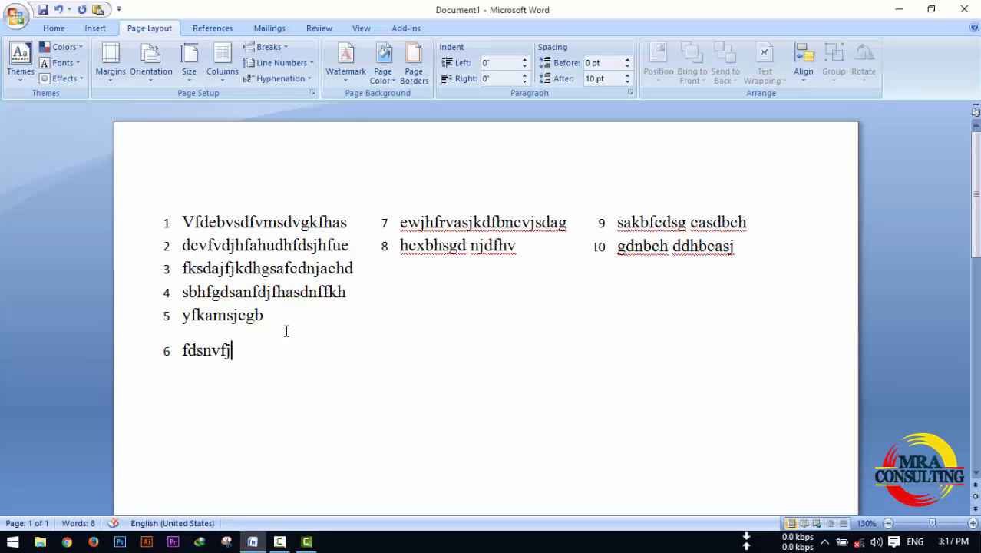
key("Return")
type("F;dklsbh")
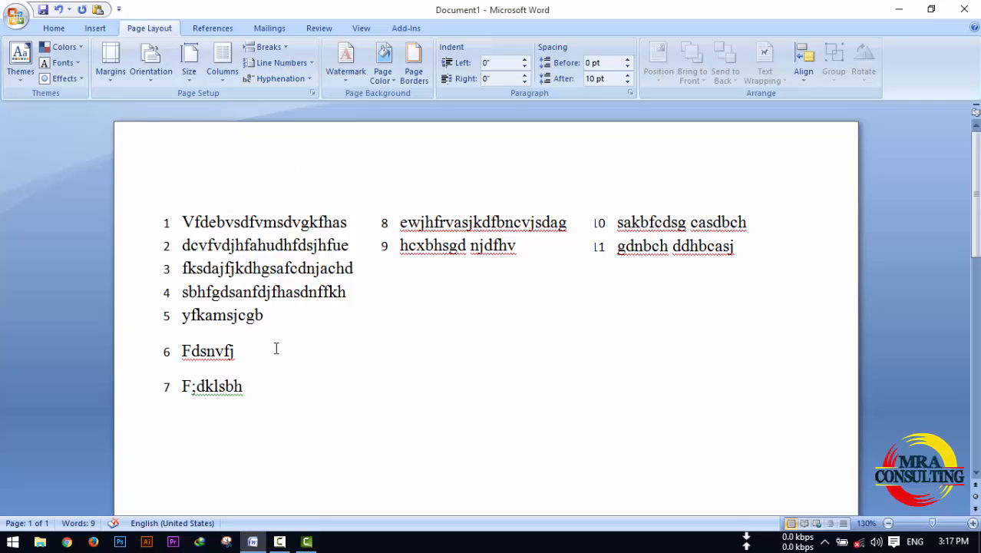
Undo the two added lines and the continuous line numbering.
key("ctrl+z")
key("ctrl+z")
key("ctrl+z")
key("ctrl+z")
key("ctrl+z")
key("ctrl+z")
key("ctrl+z")
key("ctrl+z")
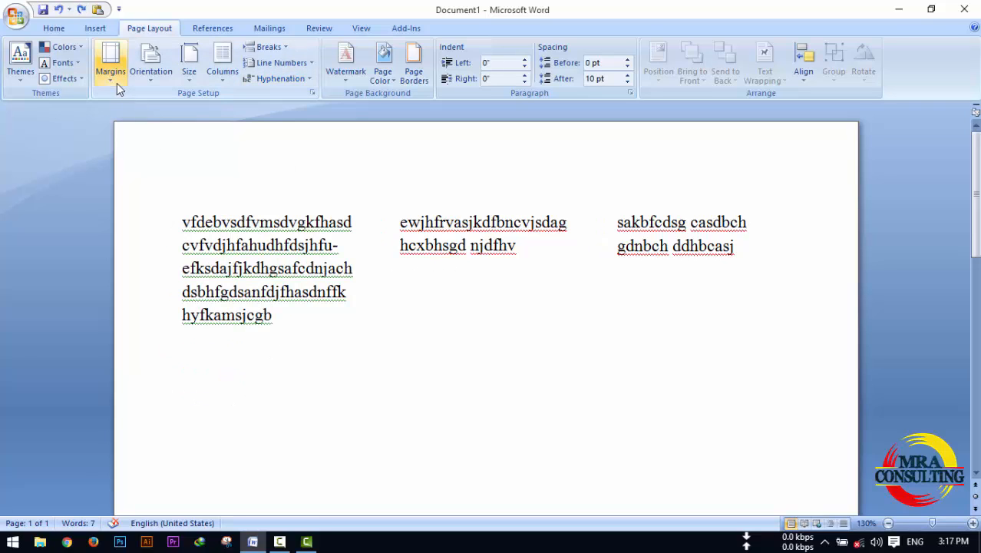